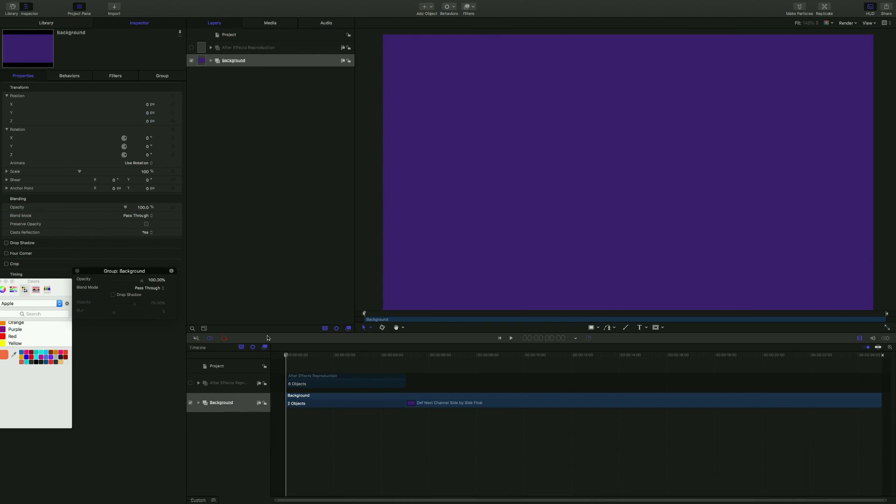
Play and scrub through the reference logo animation, then replay it from the start
{"action": "key", "text": "space"}
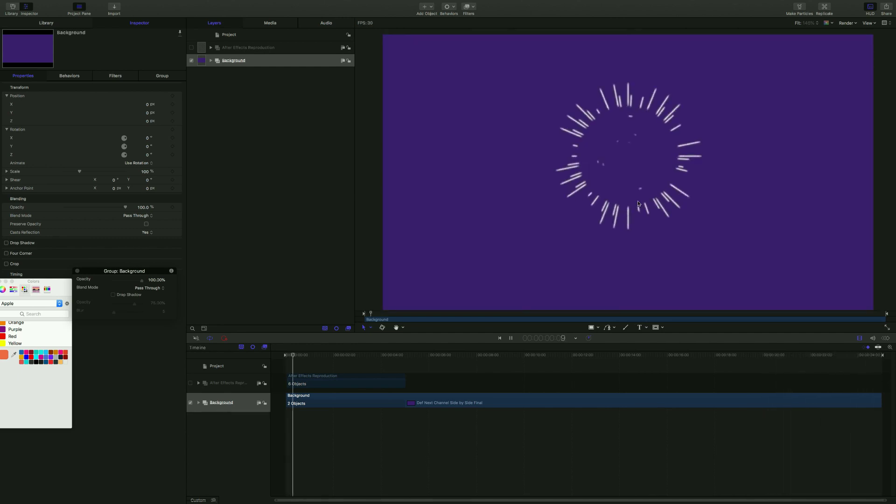
{"action": "key", "text": "space"}
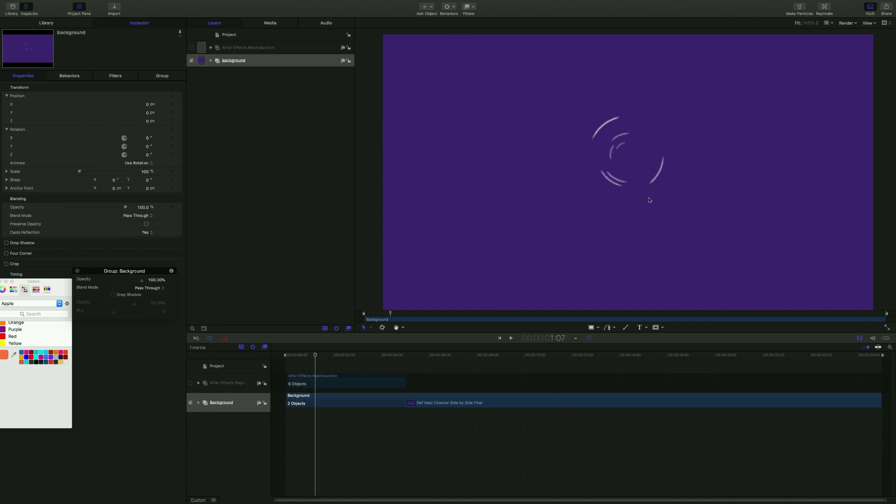
{"action": "left_click_drag", "start_coordinate": [316, 356], "coordinate": [391, 357]}
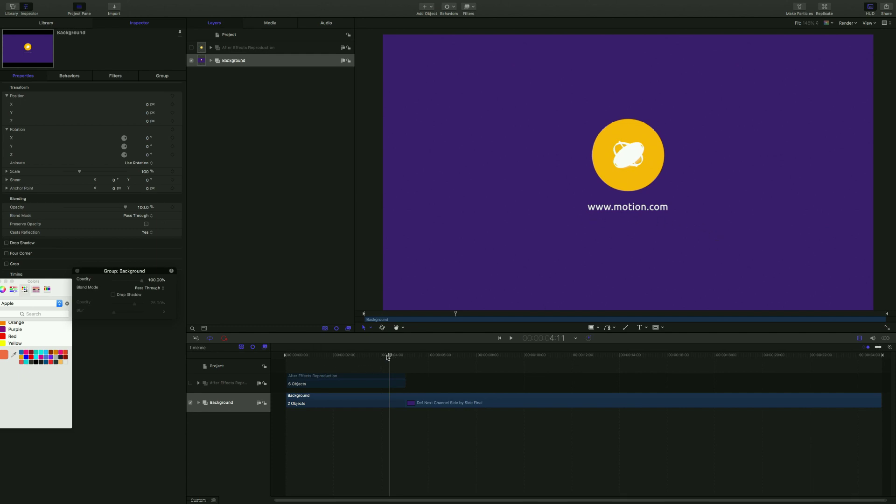
{"action": "left_click_drag", "start_coordinate": [392, 357], "coordinate": [444, 359]}
{"action": "key", "text": "space"}
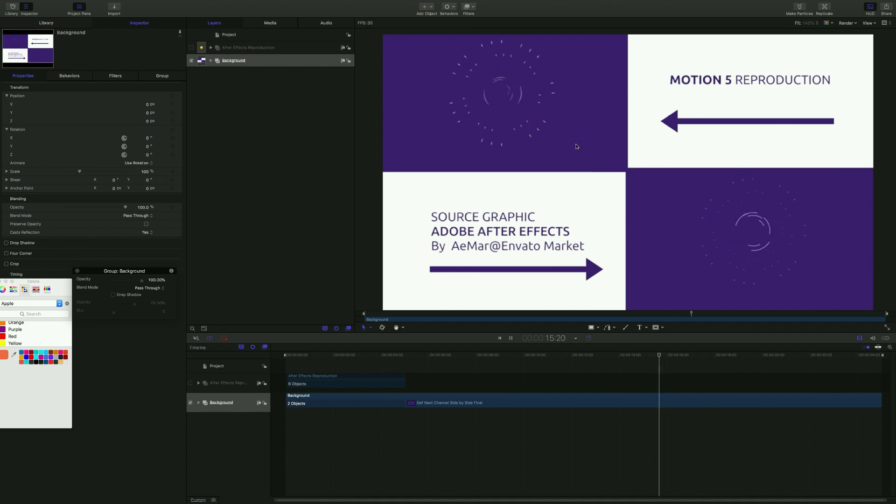
{"action": "key", "text": "space"}
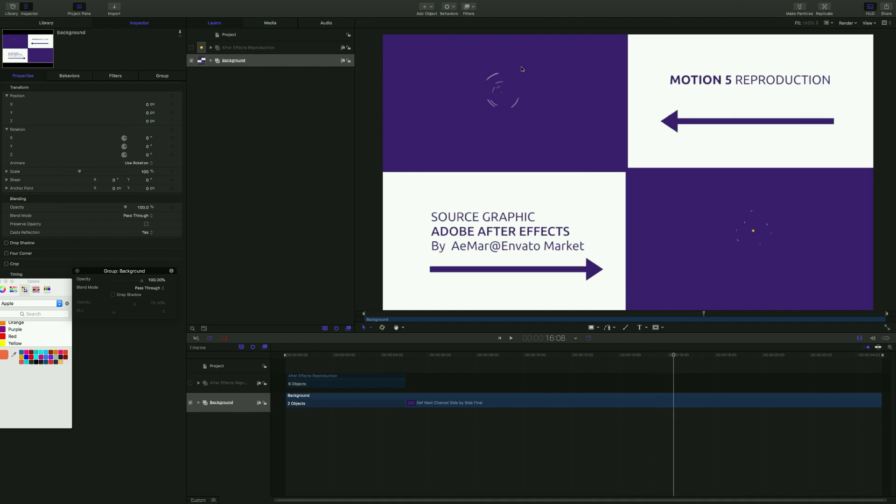
{"action": "left_click_drag", "start_coordinate": [674, 356], "coordinate": [403, 356]}
{"action": "key", "text": "Home"}
{"action": "key", "text": "space"}
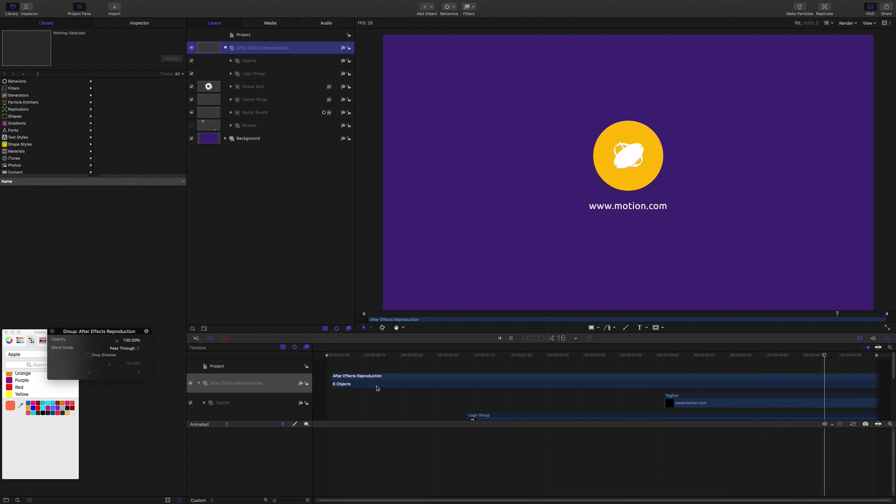
Stop at frame 15 and expand Radial Bursts and its Shooter group in the Layers list
{"action": "key", "text": "space"}
{"action": "left_click", "coordinate": [404, 353]}
{"action": "left_click_drag", "start_coordinate": [404, 353], "coordinate": [384, 350]}
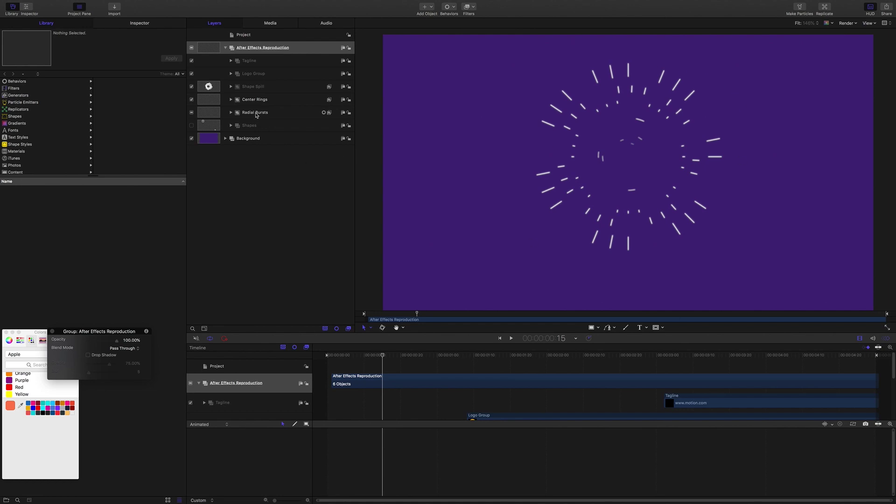
{"action": "left_click", "coordinate": [256, 116]}
{"action": "left_click", "coordinate": [231, 112]}
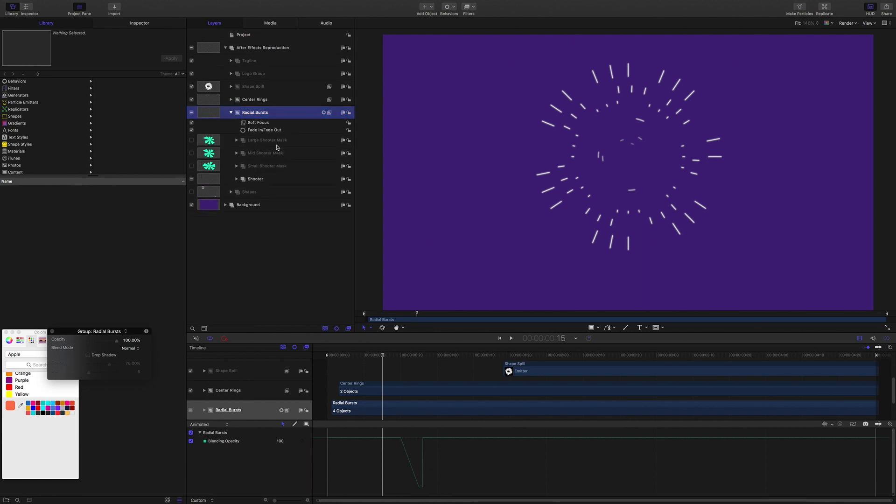
{"action": "left_click", "coordinate": [258, 181]}
{"action": "left_click", "coordinate": [237, 179]}
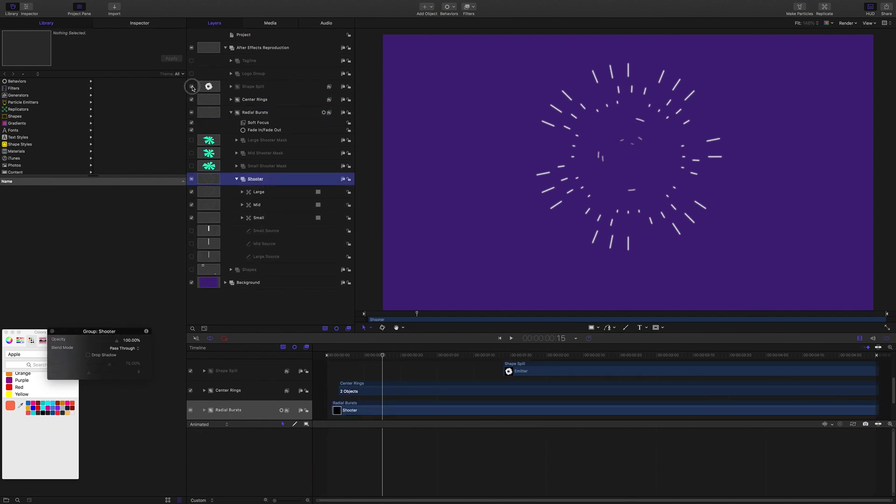
Hide Shape Spill and Center Rings, then select the Large, Mid and Small replicators
{"action": "left_click", "coordinate": [192, 87]}
{"action": "left_click", "coordinate": [191, 99]}
{"action": "left_click", "coordinate": [192, 112]}
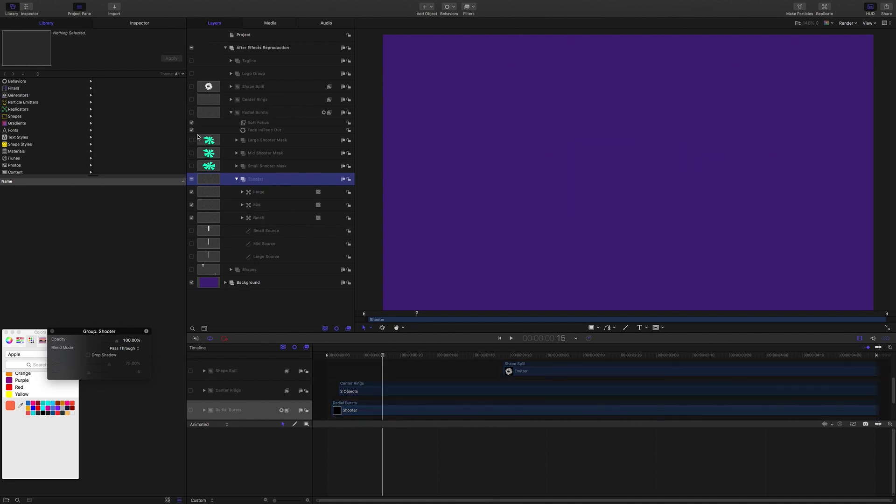
{"action": "left_click", "coordinate": [191, 113]}
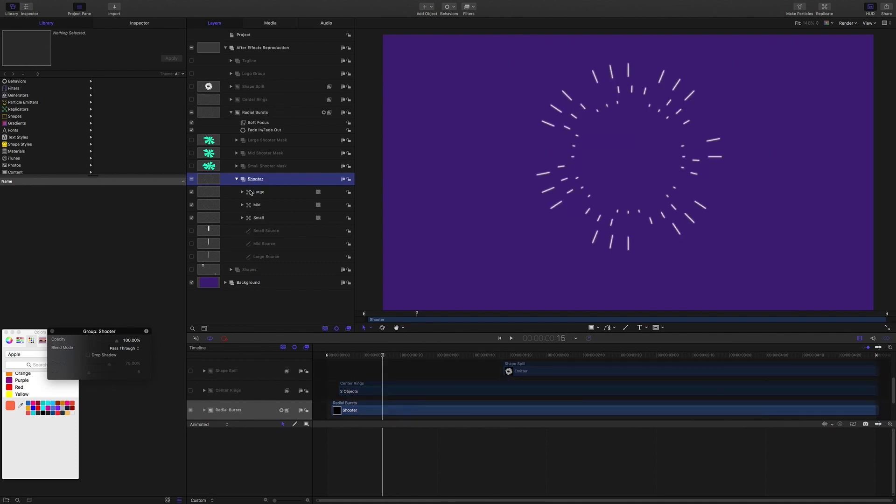
{"action": "left_click", "coordinate": [252, 192]}
{"action": "left_click", "coordinate": [258, 205]}
{"action": "left_click", "coordinate": [262, 217]}
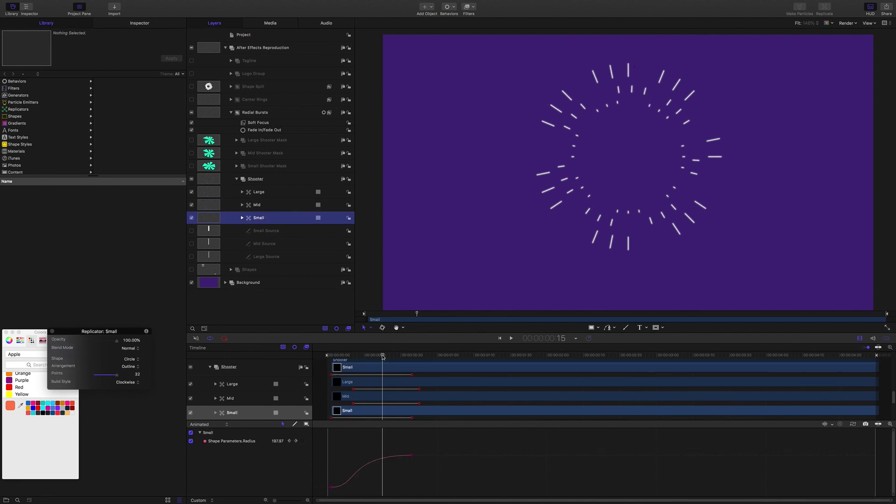
At frame 13, turn off the Mid, Small and Large replicators
{"action": "mouse_move", "coordinate": [383, 357]}
{"action": "left_mouse_down"}
{"action": "mouse_move", "coordinate": [355, 358]}
{"action": "mouse_move", "coordinate": [375, 357]}
{"action": "left_mouse_up"}
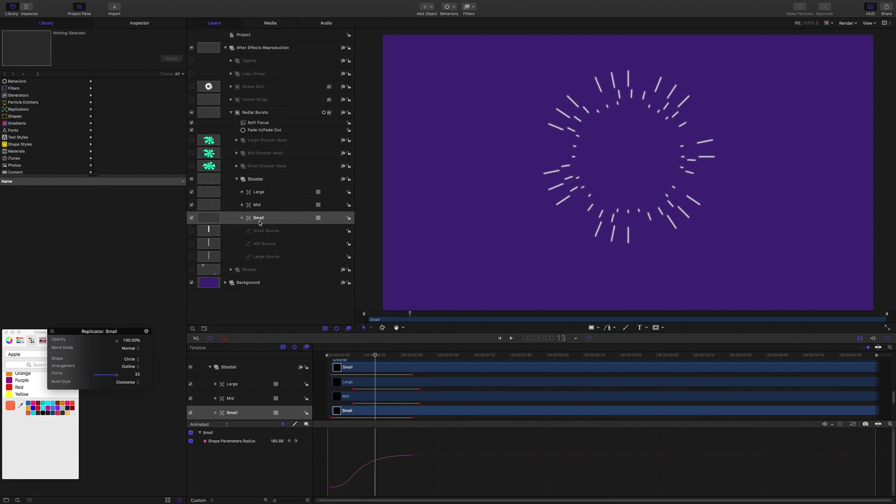
{"action": "left_click", "coordinate": [257, 192]}
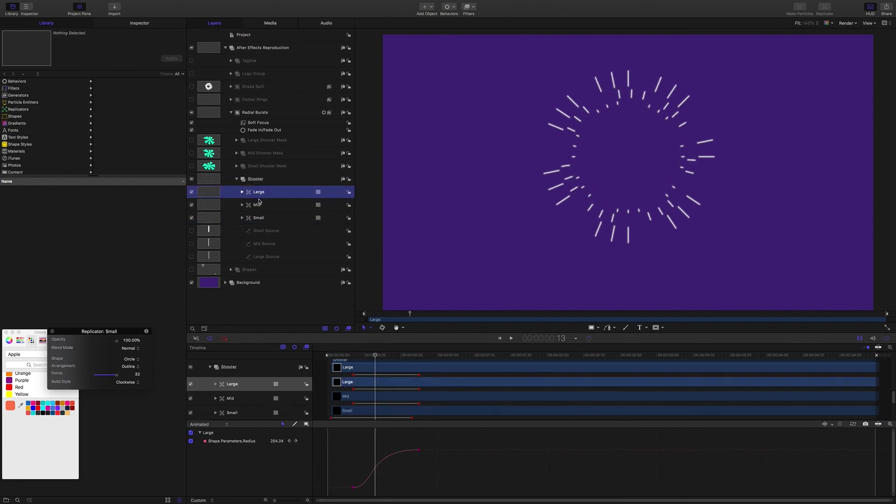
{"action": "left_click", "coordinate": [191, 205]}
{"action": "left_click", "coordinate": [191, 218]}
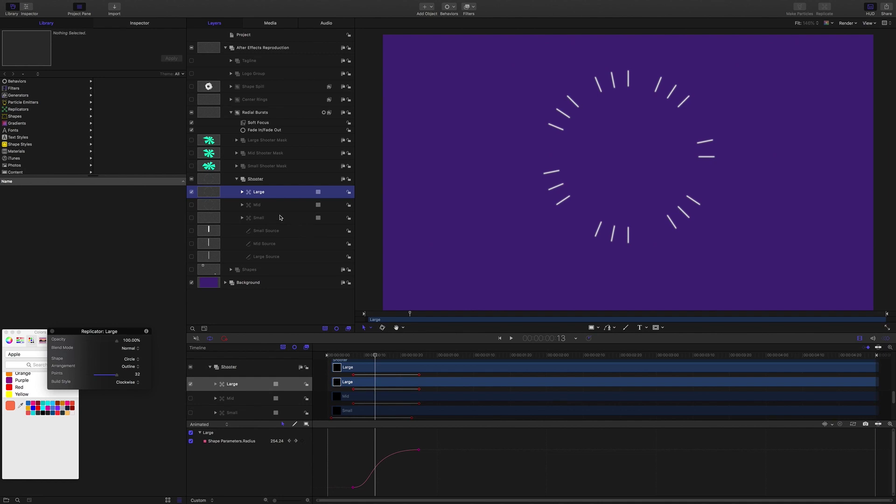
{"action": "left_click", "coordinate": [260, 207]}
{"action": "left_click", "coordinate": [229, 218]}
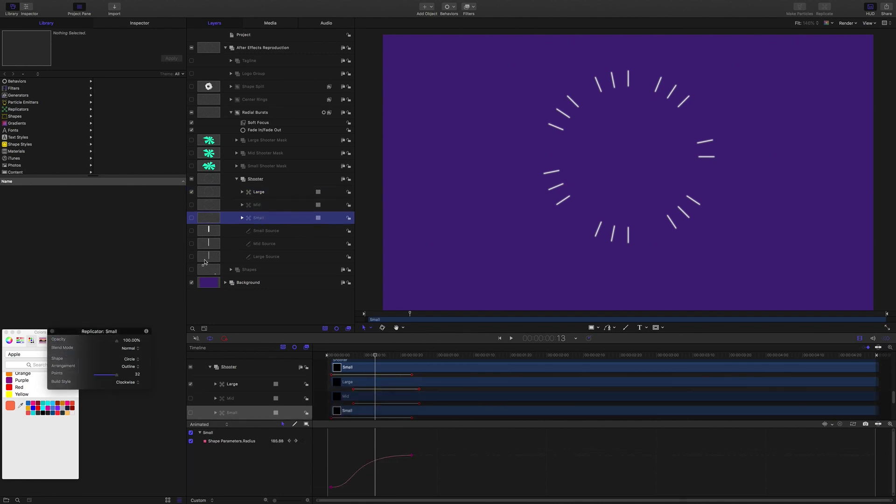
{"action": "left_click", "coordinate": [191, 192]}
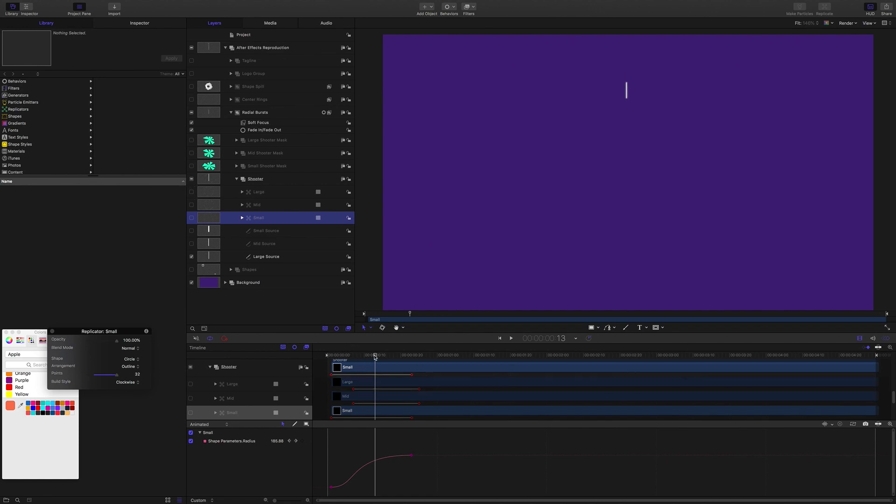
Select Large Source and inspect its keyframed point offsets while scrubbing from frame 11
{"action": "mouse_move", "coordinate": [374, 357]}
{"action": "left_mouse_down"}
{"action": "mouse_move", "coordinate": [328, 357]}
{"action": "mouse_move", "coordinate": [368, 357]}
{"action": "left_mouse_up"}
{"action": "left_click", "coordinate": [267, 257]}
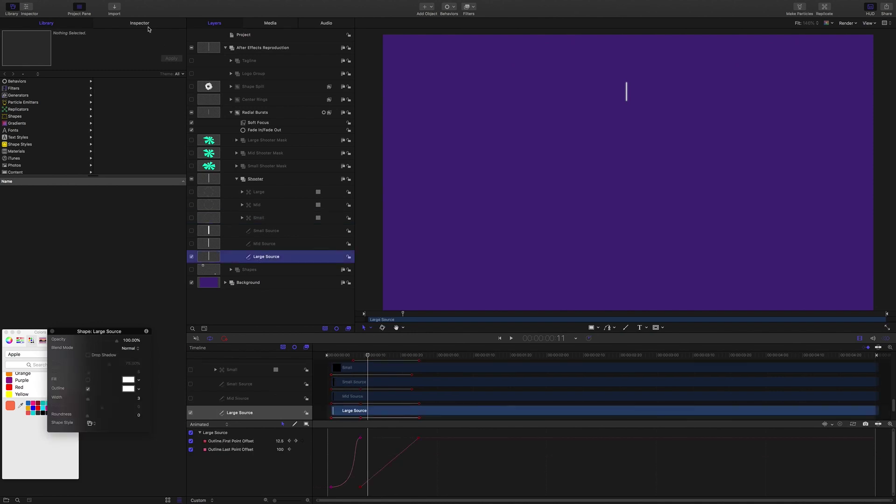
{"action": "key", "text": "super+3"}
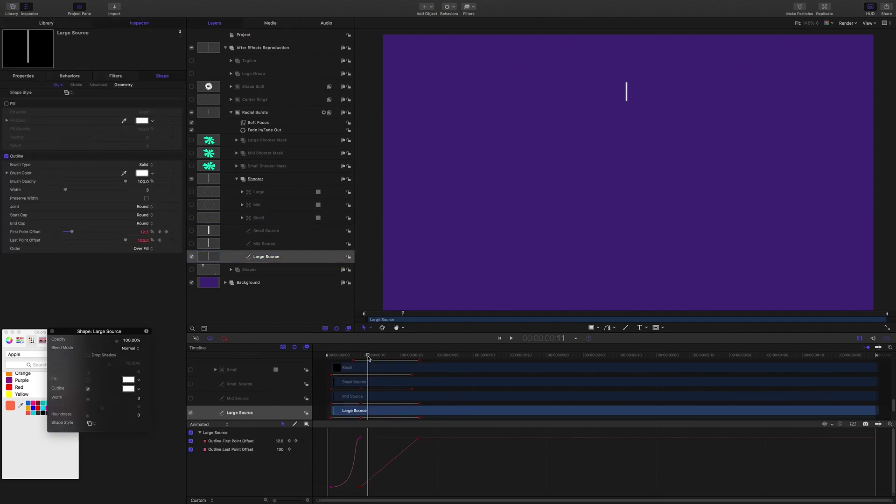
{"action": "left_click_drag", "start_coordinate": [368, 357], "coordinate": [387, 362]}
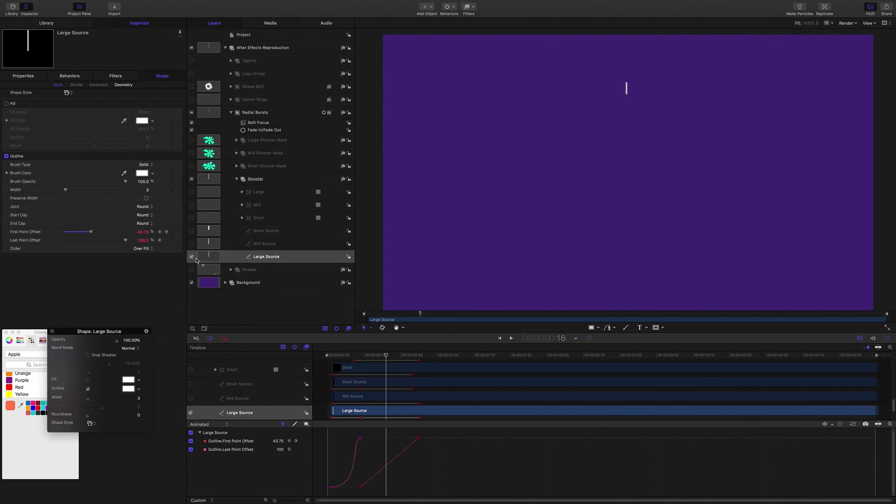
Re-enable the Large replicator and expand it to inspect its Image Mask
{"action": "left_click", "coordinate": [253, 195]}
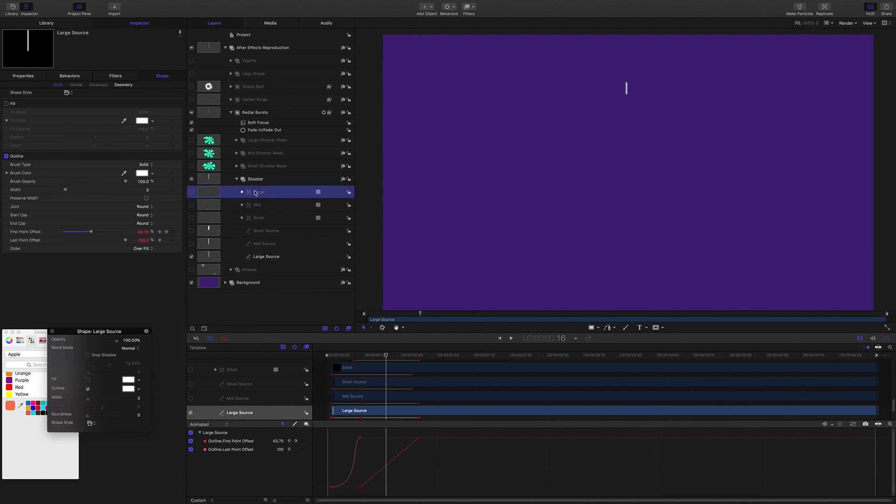
{"action": "left_click", "coordinate": [191, 192]}
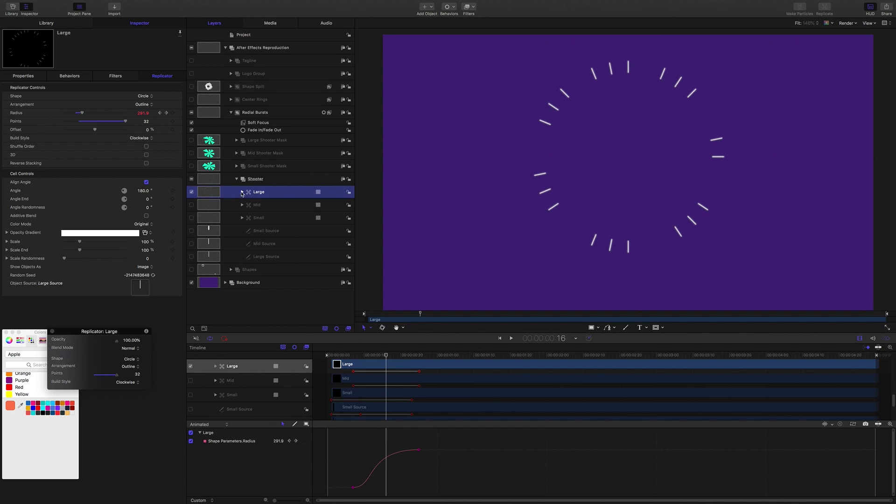
{"action": "left_click", "coordinate": [242, 193]}
{"action": "left_click", "coordinate": [267, 207]}
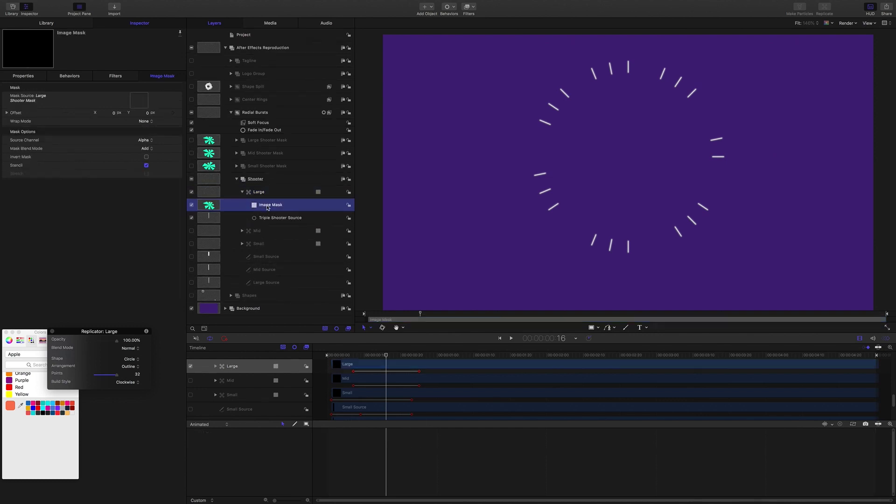
Turn off the Large Shooter Mask group and reselect the Large replicator
{"action": "left_click", "coordinate": [266, 141]}
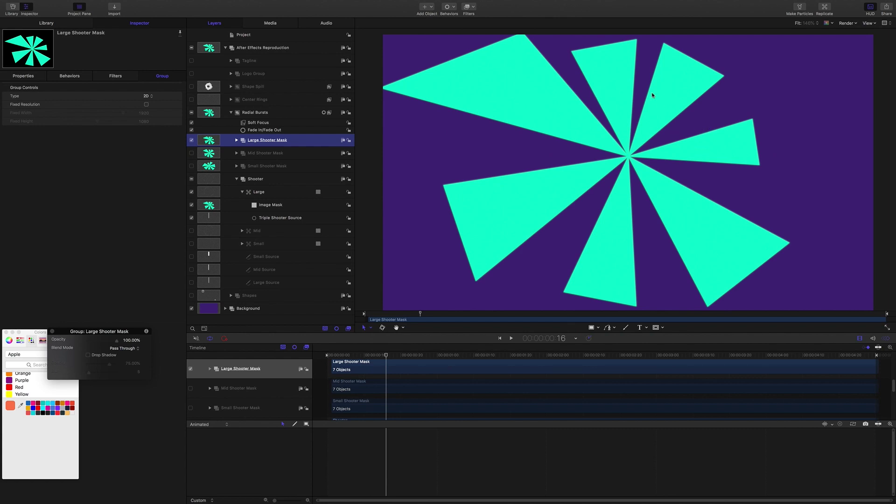
{"action": "left_click", "coordinate": [191, 141]}
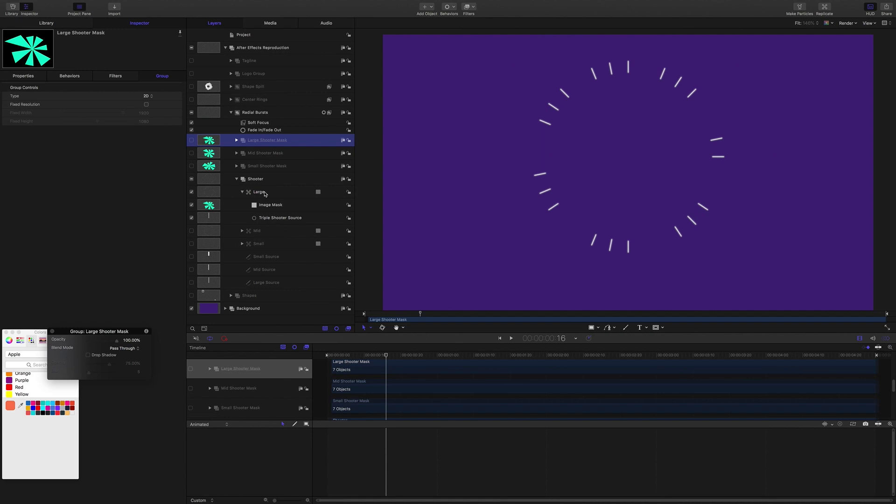
{"action": "left_click", "coordinate": [259, 193]}
Play and scrub the Large ring expanding, ending at frame 16 with Radius 291.9
{"action": "left_click_drag", "start_coordinate": [386, 358], "coordinate": [354, 355]}
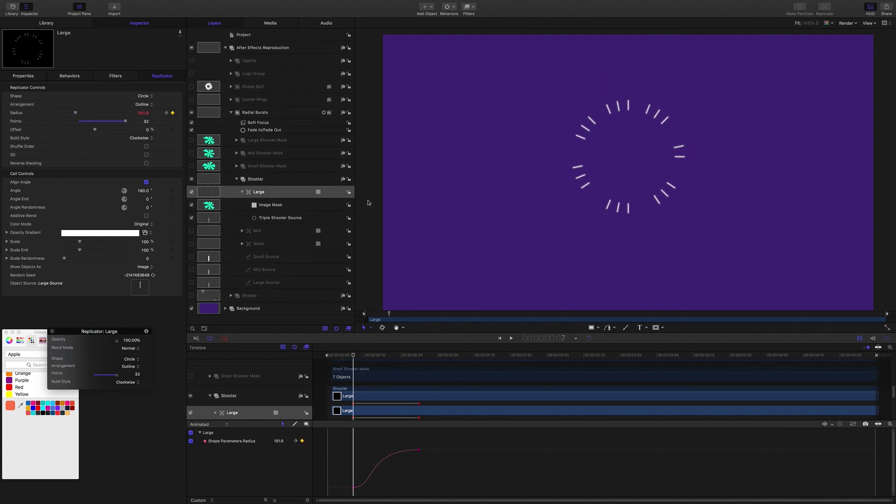
{"action": "key", "text": "space"}
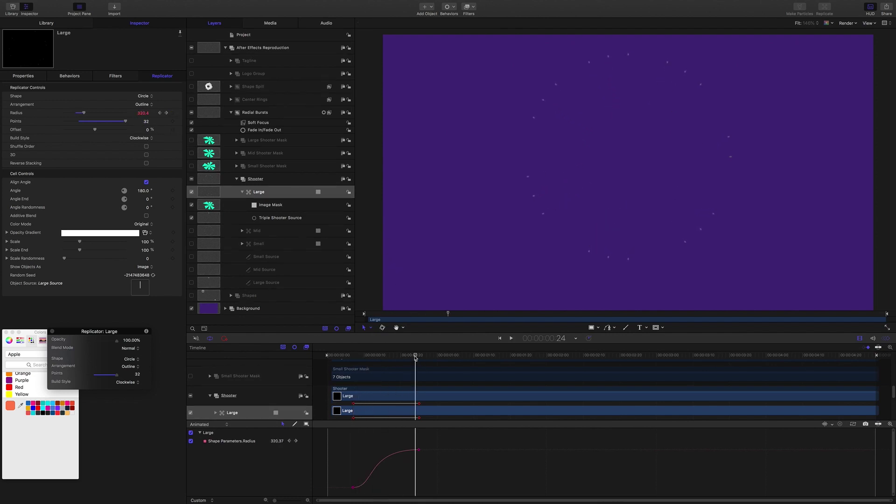
{"action": "left_click_drag", "start_coordinate": [416, 356], "coordinate": [344, 356]}
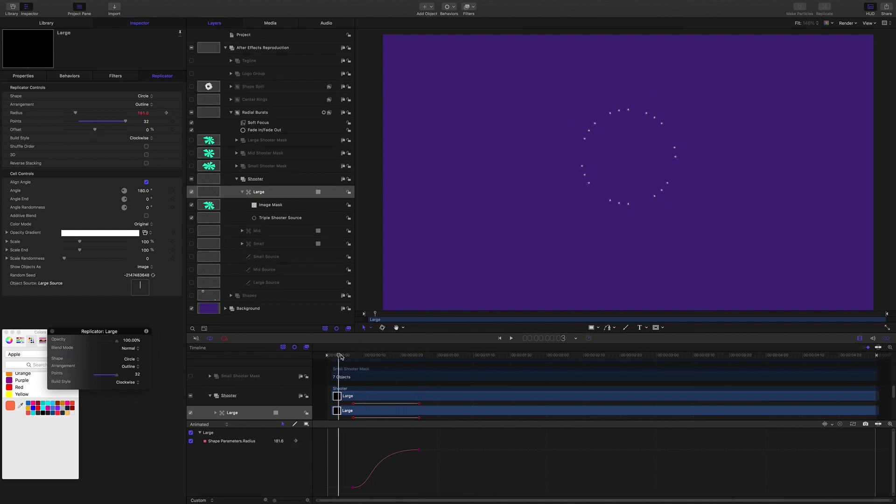
{"action": "left_click_drag", "start_coordinate": [341, 357], "coordinate": [386, 355]}
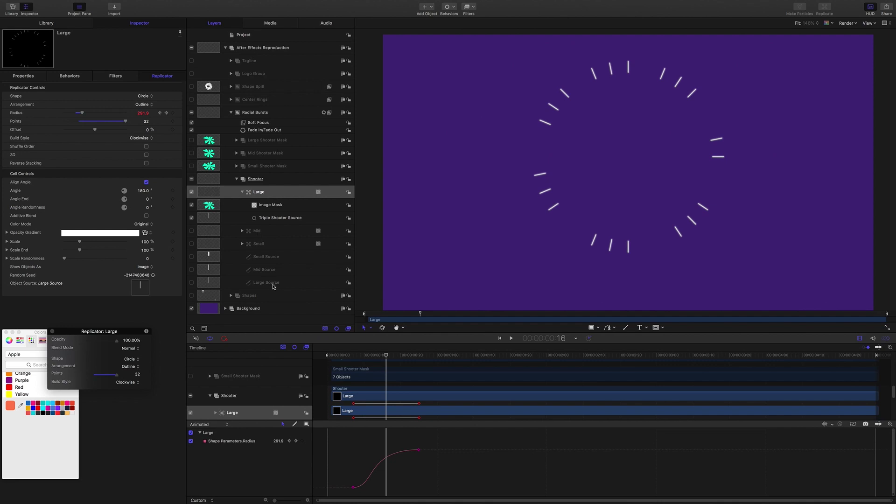
Inspect the Mid Source and Small Source line shapes and their geometry
{"action": "left_click", "coordinate": [267, 269]}
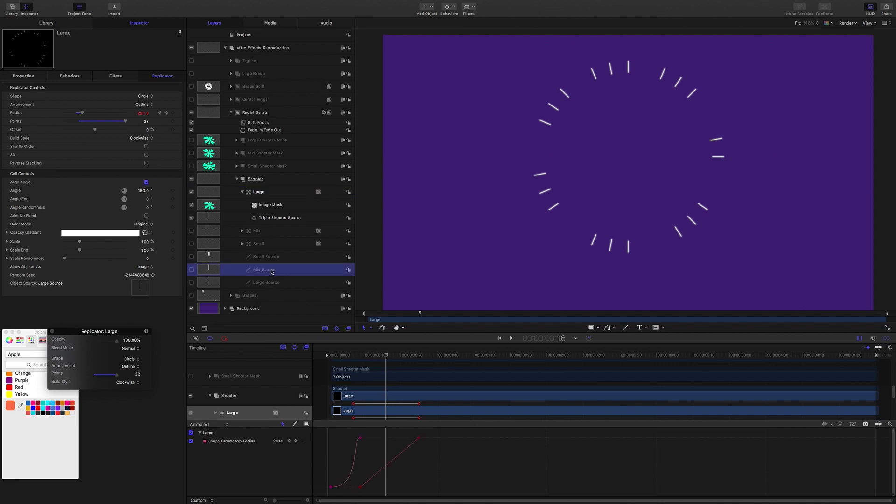
{"action": "left_click", "coordinate": [127, 86]}
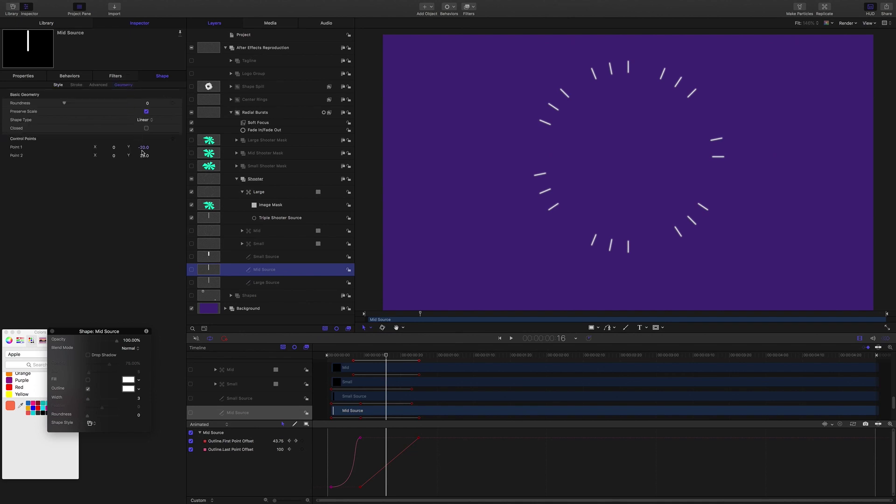
{"action": "left_click", "coordinate": [268, 258]}
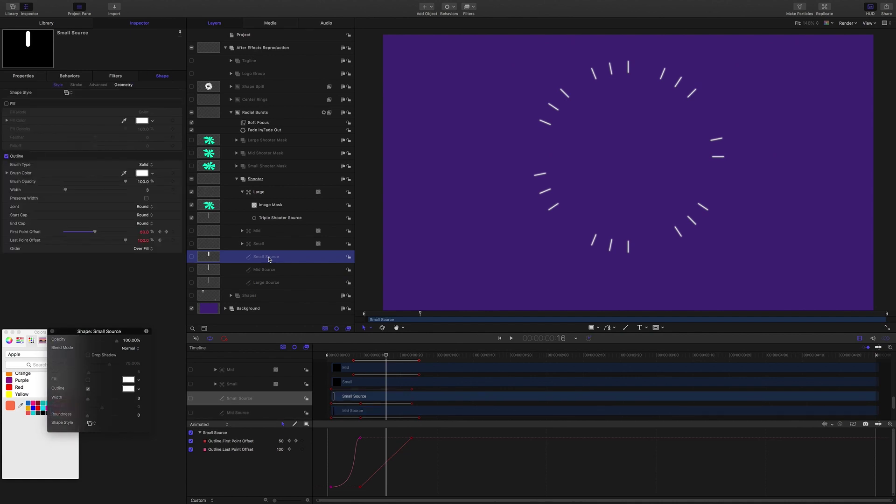
{"action": "mouse_move", "coordinate": [386, 354]}
{"action": "left_mouse_down"}
{"action": "mouse_move", "coordinate": [346, 352]}
{"action": "mouse_move", "coordinate": [371, 355]}
{"action": "left_mouse_up"}
Turn on the Mid burst replicator and check Small Source's offsets, leaving Small Source off
{"action": "left_click", "coordinate": [191, 231]}
{"action": "left_click", "coordinate": [191, 256]}
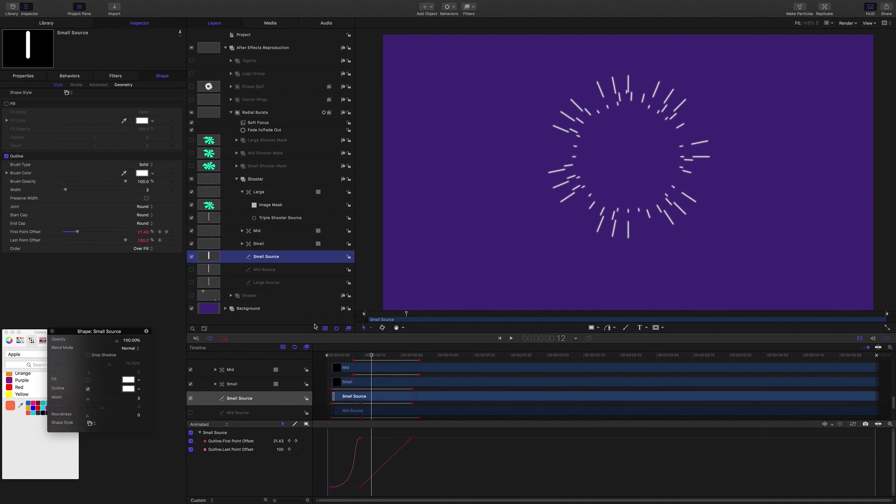
{"action": "mouse_move", "coordinate": [372, 356]}
{"action": "left_mouse_down"}
{"action": "mouse_move", "coordinate": [384, 355]}
{"action": "mouse_move", "coordinate": [344, 355]}
{"action": "mouse_move", "coordinate": [374, 356]}
{"action": "left_mouse_up"}
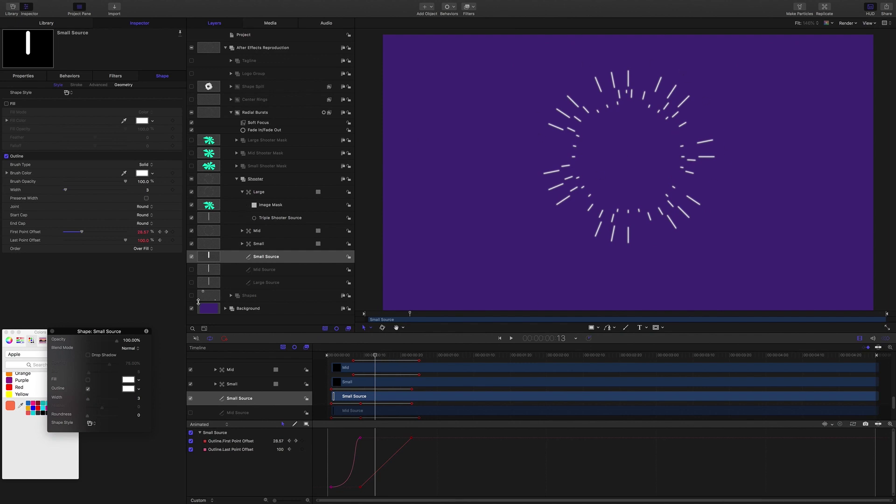
{"action": "left_click", "coordinate": [192, 257]}
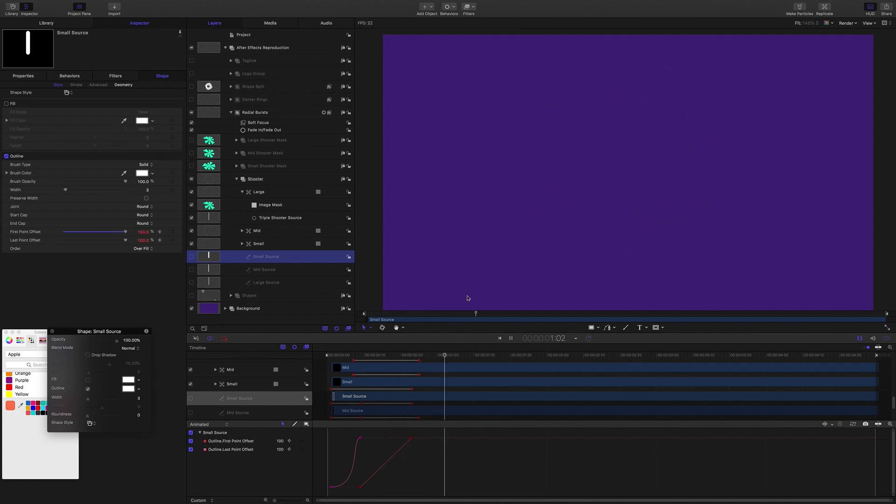
Replay the three-ring burst from the start and advance a few frames
{"action": "key", "text": "space"}
{"action": "key", "text": "Home"}
{"action": "key", "text": "space"}
{"action": "key", "text": "space"}
{"action": "left_click_drag", "start_coordinate": [393, 357], "coordinate": [408, 357]}
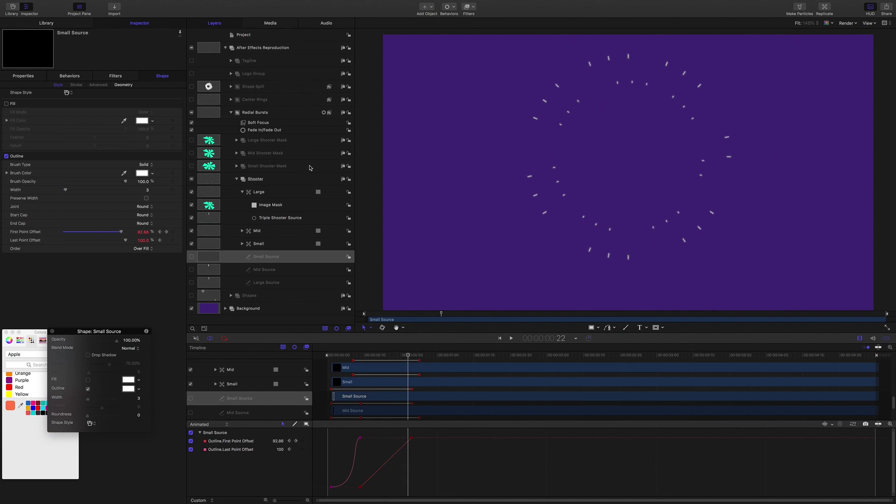
Check the bursts' Fade In/Fade Out behavior fading them out near frame 25
{"action": "left_click", "coordinate": [276, 131]}
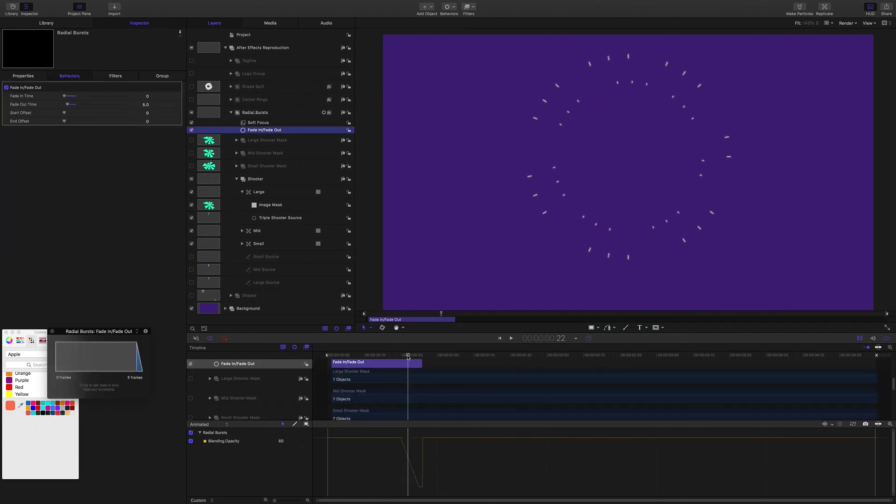
{"action": "left_click_drag", "start_coordinate": [408, 357], "coordinate": [373, 357]}
{"action": "key", "text": "space"}
{"action": "left_click_drag", "start_coordinate": [439, 355], "coordinate": [419, 356]}
{"action": "left_click", "coordinate": [265, 128]}
Inspect the Soft Focus filter (Amount 14) and play the bursts to frame 23
{"action": "left_click", "coordinate": [265, 123]}
{"action": "left_click_drag", "start_coordinate": [400, 355], "coordinate": [364, 349]}
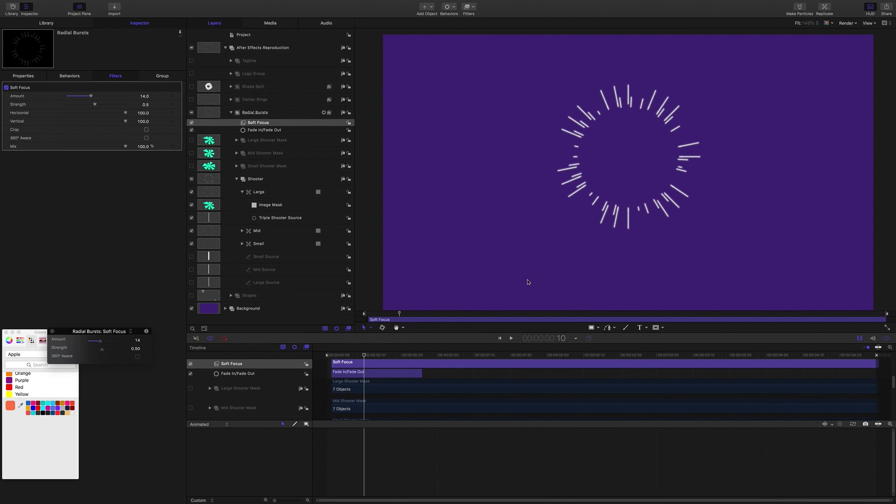
{"action": "key", "text": "space"}
{"action": "key", "text": "space"}
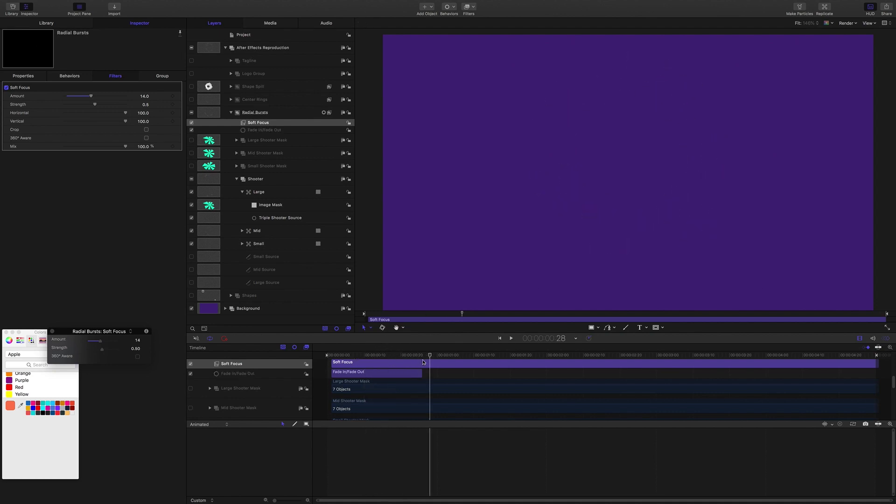
{"action": "left_click_drag", "start_coordinate": [429, 354], "coordinate": [412, 355]}
Collapse Radial Bursts, switch Center Rings on, and scrub to see both together
{"action": "left_click", "coordinate": [261, 113]}
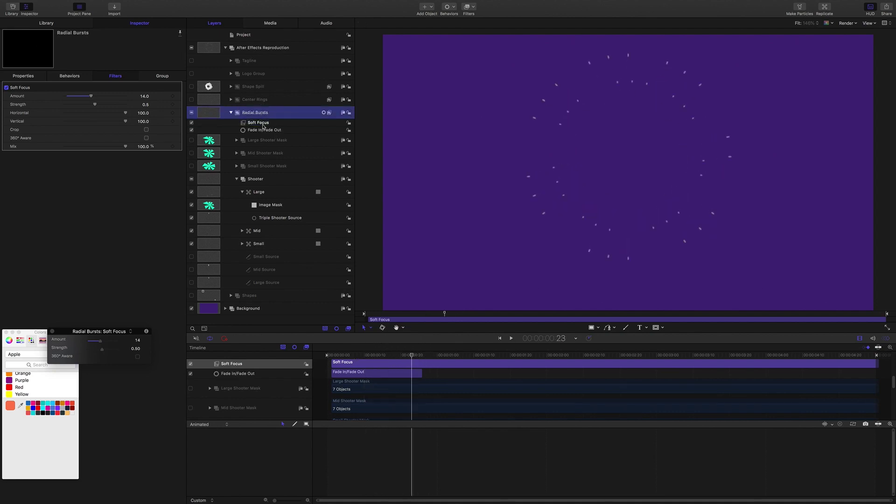
{"action": "left_click", "coordinate": [231, 113]}
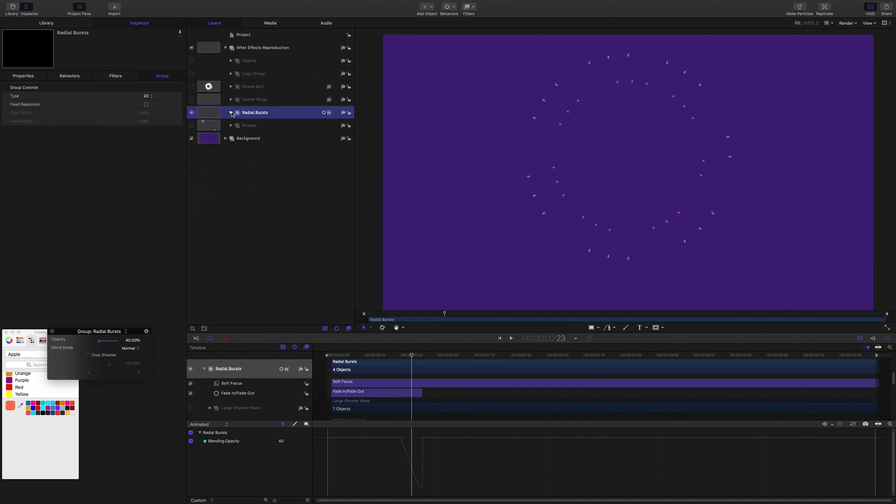
{"action": "left_click", "coordinate": [192, 100]}
{"action": "left_click_drag", "start_coordinate": [413, 355], "coordinate": [248, 342]}
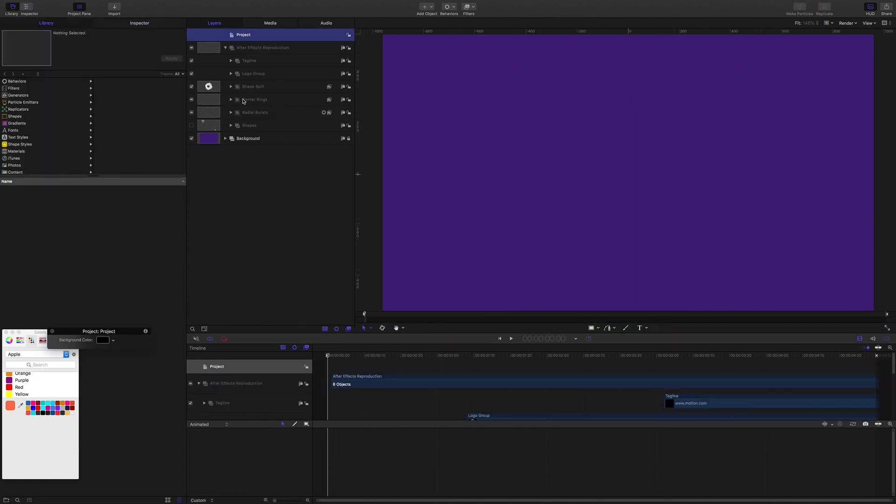
Expand Center Rings and its Replicator at frame 23, with canvas rulers hidden
{"action": "left_click", "coordinate": [243, 102]}
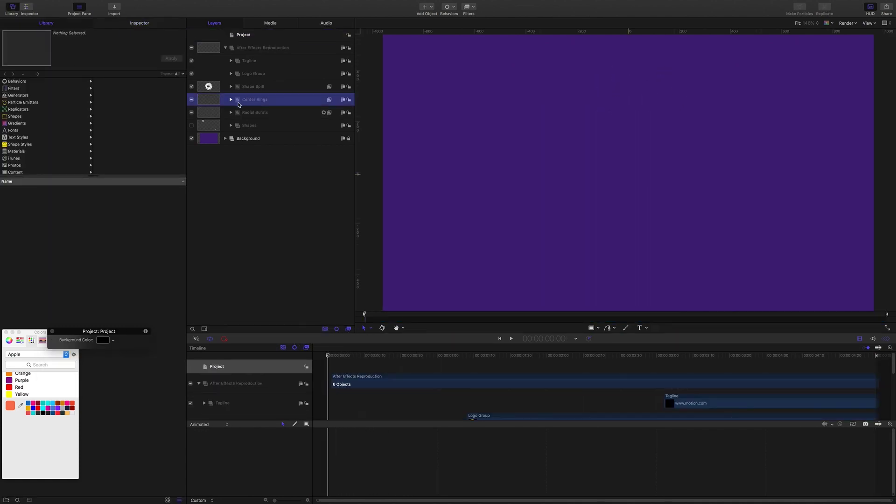
{"action": "left_click", "coordinate": [231, 99]}
{"action": "left_click_drag", "start_coordinate": [328, 356], "coordinate": [412, 359]}
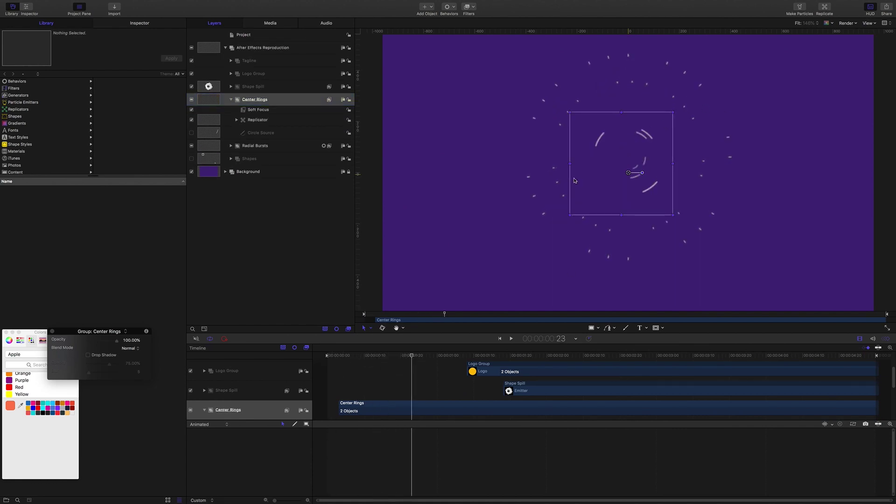
{"action": "key", "text": "super+slash"}
{"action": "left_click", "coordinate": [237, 120]}
{"action": "left_click", "coordinate": [265, 121]}
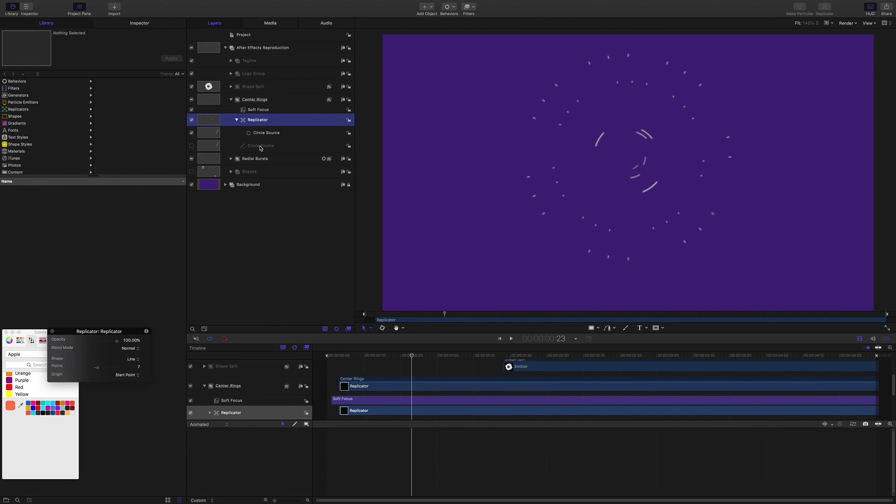
Hide Tagline, Logo Group, Shape Spill, Radial Bursts and Replicator, leaving only the Circle Source arc
{"action": "left_click", "coordinate": [192, 61]}
{"action": "left_click", "coordinate": [191, 73]}
{"action": "left_click", "coordinate": [191, 87]}
{"action": "left_click", "coordinate": [191, 159]}
{"action": "left_click", "coordinate": [192, 120]}
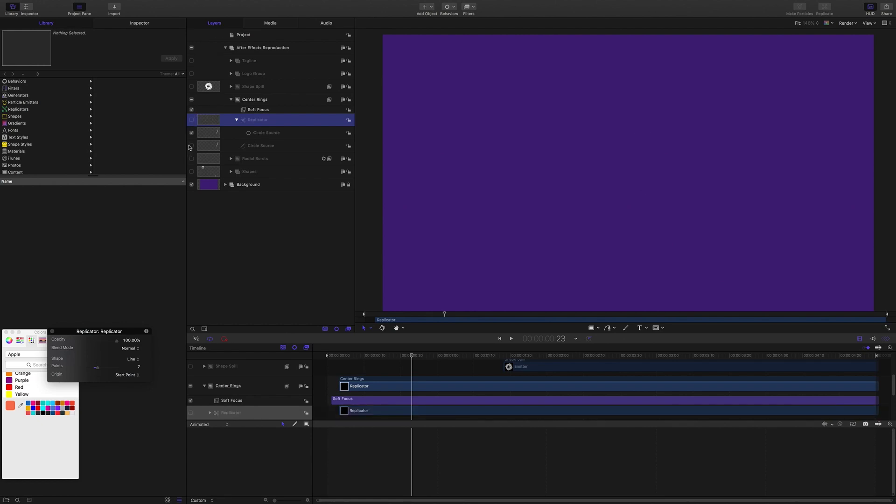
{"action": "left_click", "coordinate": [192, 146]}
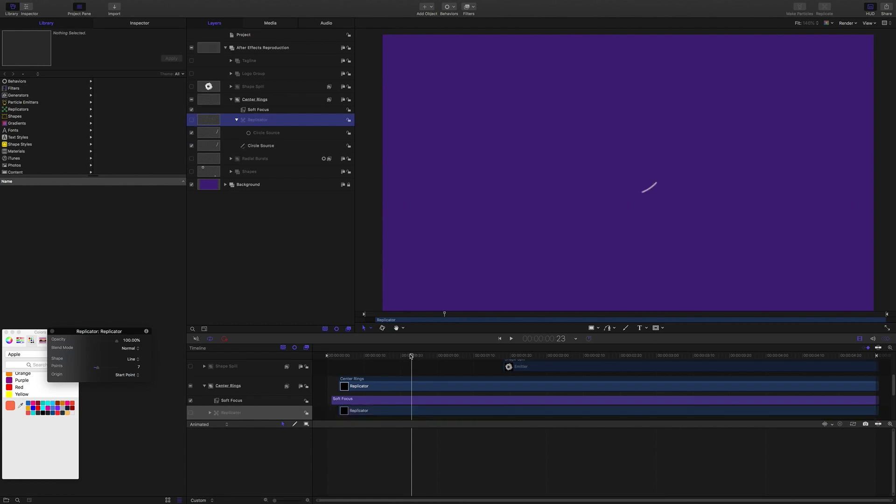
{"action": "mouse_move", "coordinate": [412, 357]}
{"action": "left_mouse_down"}
{"action": "mouse_move", "coordinate": [423, 356]}
{"action": "mouse_move", "coordinate": [390, 356]}
{"action": "mouse_move", "coordinate": [412, 356]}
{"action": "left_mouse_up"}
{"action": "left_click", "coordinate": [143, 24]}
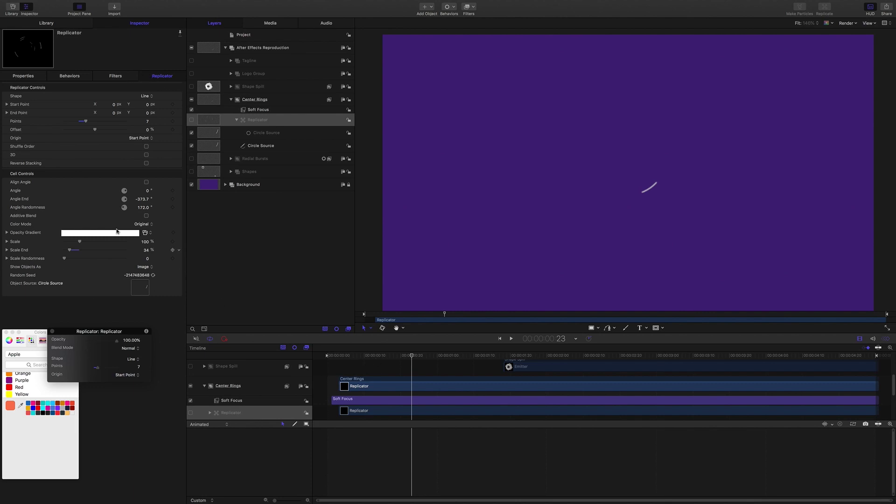
Review Circle Source's keyframed rotation and offsets, then re-enable the Replicator to spin several arcs
{"action": "left_click", "coordinate": [255, 148]}
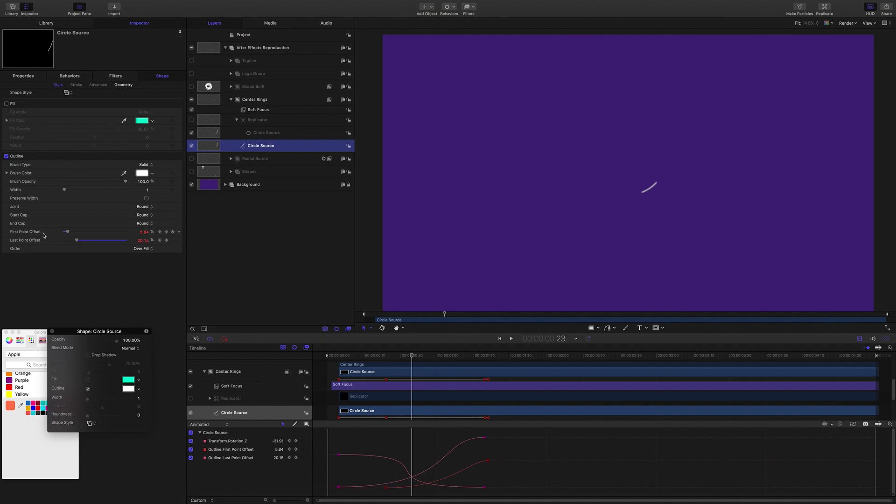
{"action": "mouse_move", "coordinate": [412, 358]}
{"action": "left_mouse_down"}
{"action": "mouse_move", "coordinate": [353, 356]}
{"action": "mouse_move", "coordinate": [477, 359]}
{"action": "mouse_move", "coordinate": [380, 349]}
{"action": "mouse_move", "coordinate": [425, 352]}
{"action": "mouse_move", "coordinate": [415, 353]}
{"action": "left_mouse_up"}
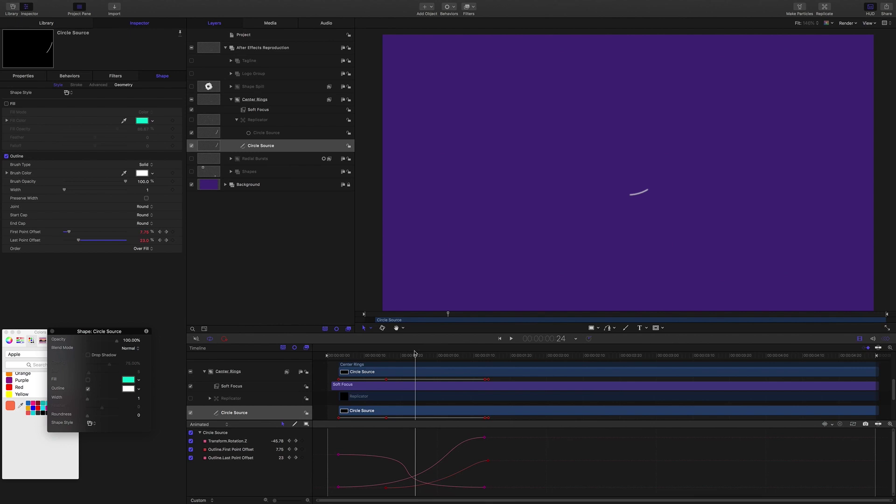
{"action": "left_click", "coordinate": [191, 120]}
{"action": "mouse_move", "coordinate": [415, 356]}
{"action": "left_mouse_down"}
{"action": "mouse_move", "coordinate": [364, 355]}
{"action": "mouse_move", "coordinate": [480, 360]}
{"action": "mouse_move", "coordinate": [367, 352]}
{"action": "mouse_move", "coordinate": [421, 355]}
{"action": "left_mouse_up"}
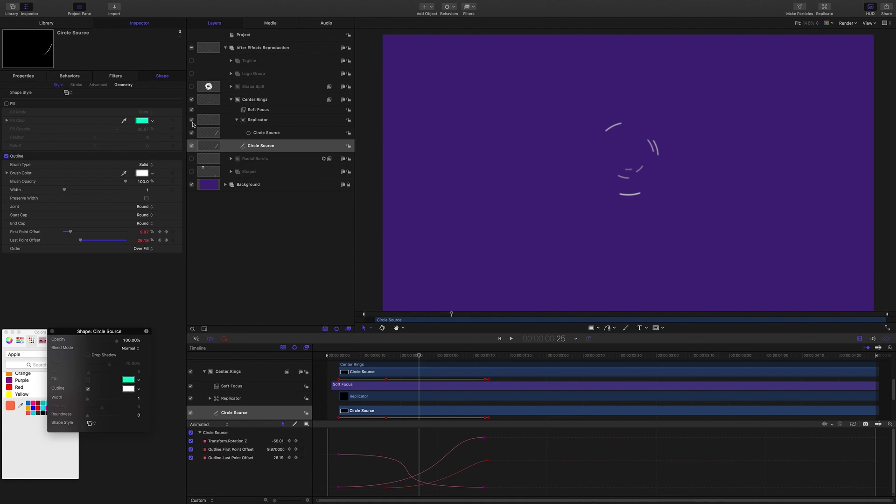
Hide Replicator and Circle Source, then draw a circle inside Center Rings
{"action": "left_click", "coordinate": [191, 120]}
{"action": "left_click", "coordinate": [192, 145]}
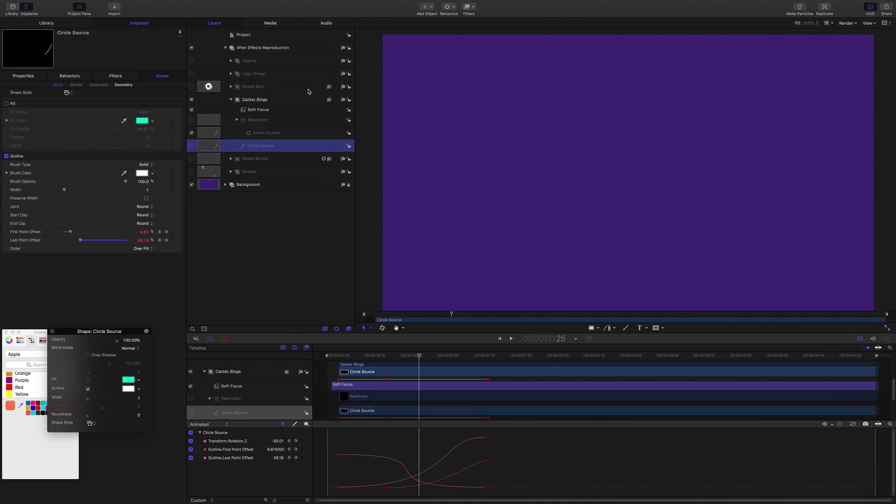
{"action": "left_click", "coordinate": [273, 100]}
{"action": "left_click", "coordinate": [592, 334]}
{"action": "left_click", "coordinate": [602, 346]}
{"action": "left_click_drag", "start_coordinate": [571, 159], "coordinate": [612, 200]}
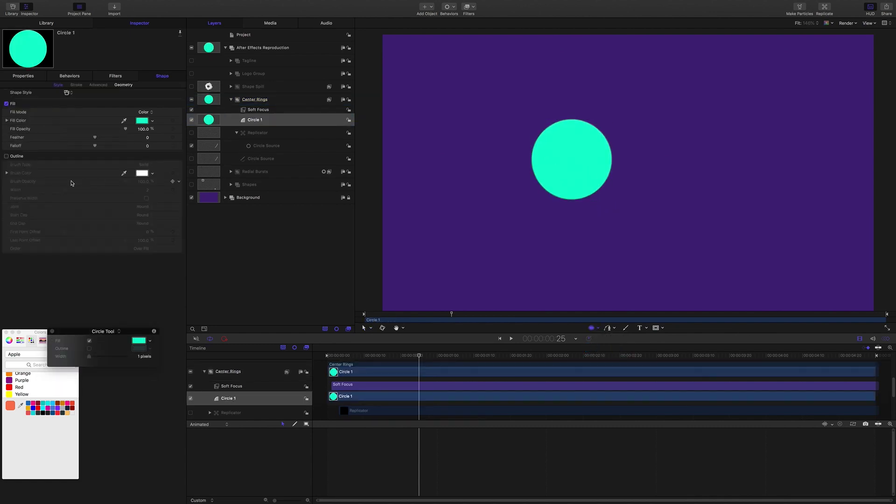
Make the circle an unfilled white outline of width 12, positioned at 0,0
{"action": "left_click", "coordinate": [6, 104]}
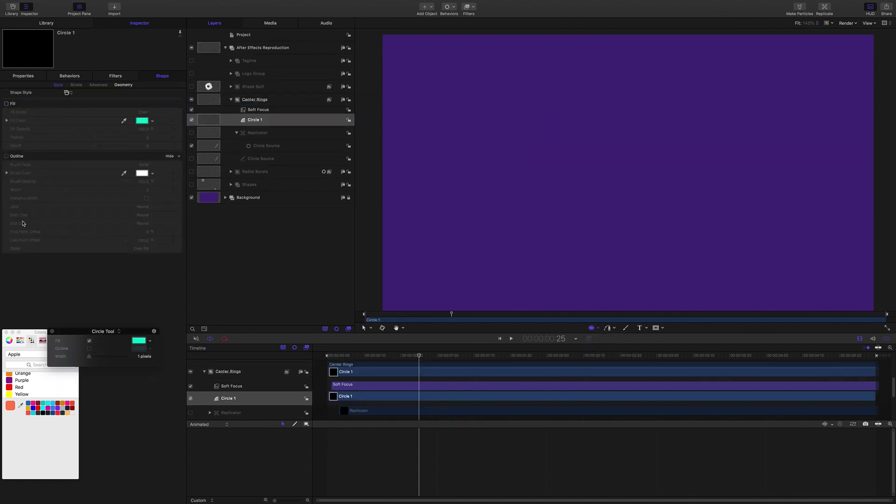
{"action": "left_click", "coordinate": [6, 156]}
{"action": "left_click_drag", "start_coordinate": [147, 190], "coordinate": [170, 190]}
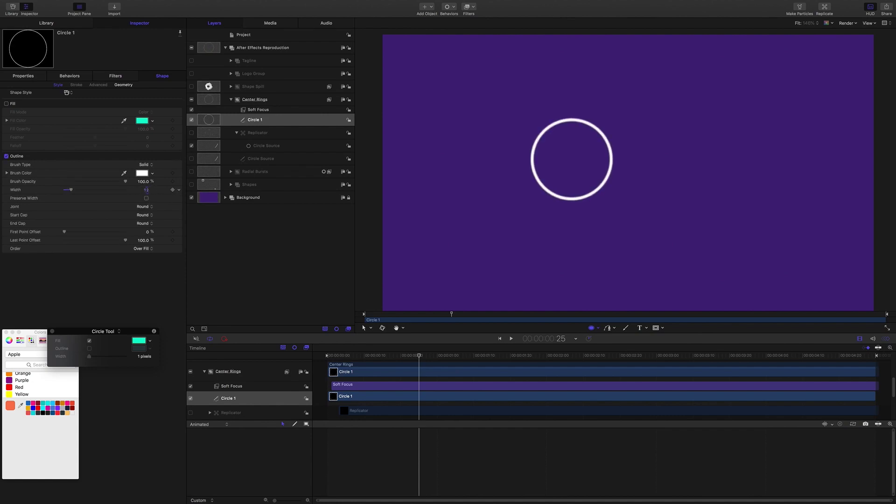
{"action": "left_click", "coordinate": [31, 76]}
{"action": "left_click", "coordinate": [179, 104]}
{"action": "left_click", "coordinate": [196, 98]}
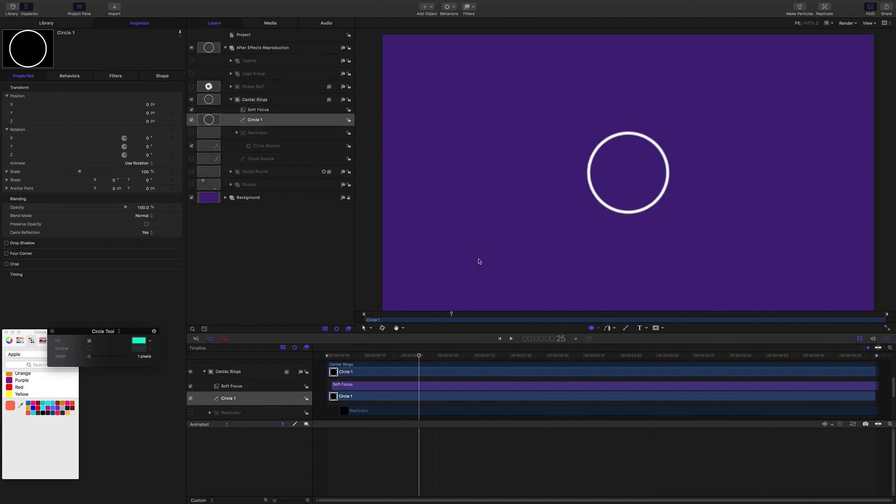
{"action": "left_click", "coordinate": [162, 77]}
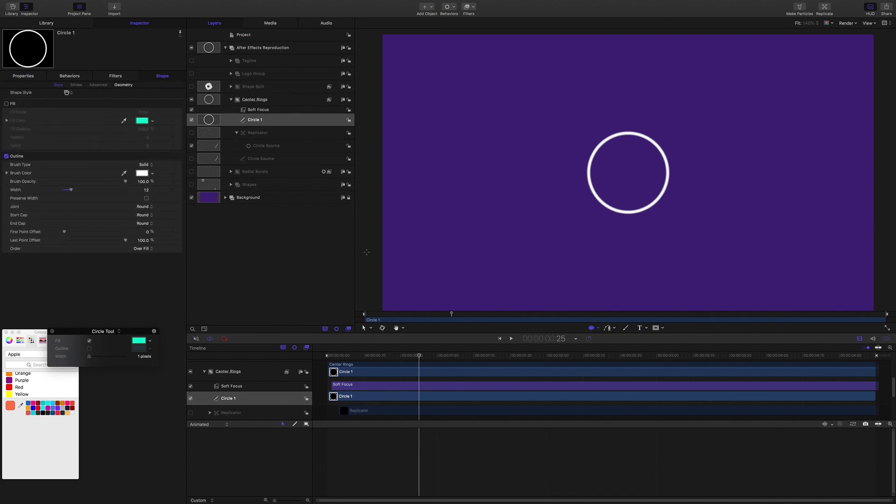
{"action": "key", "text": "super+shift+r"}
Convert Circle 1 to editable control points
{"action": "key", "text": "s"}
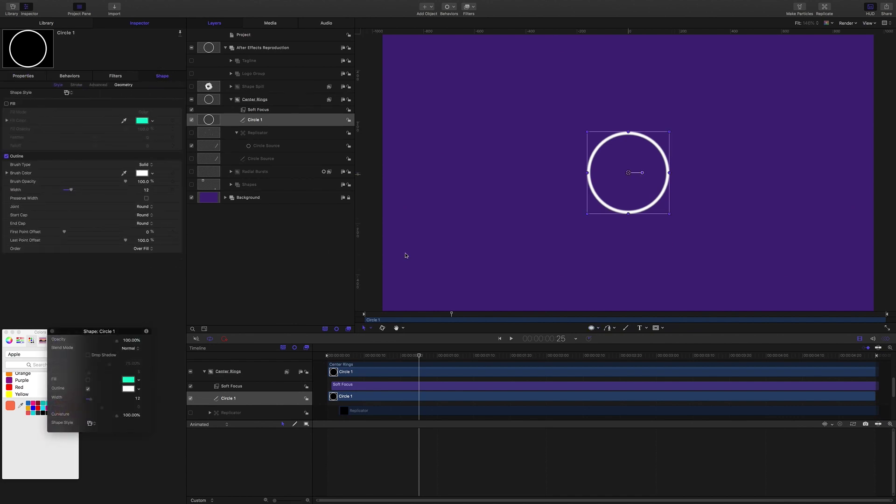
{"action": "right_click", "coordinate": [629, 173]}
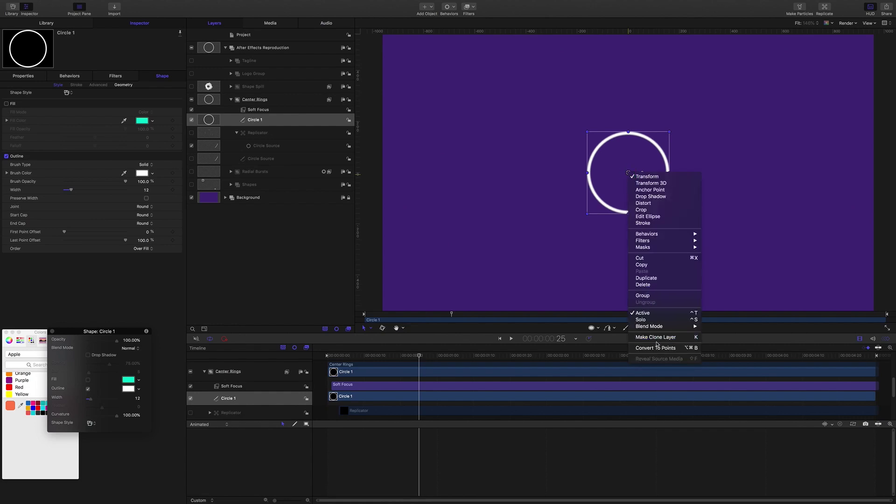
{"action": "key", "text": "Return"}
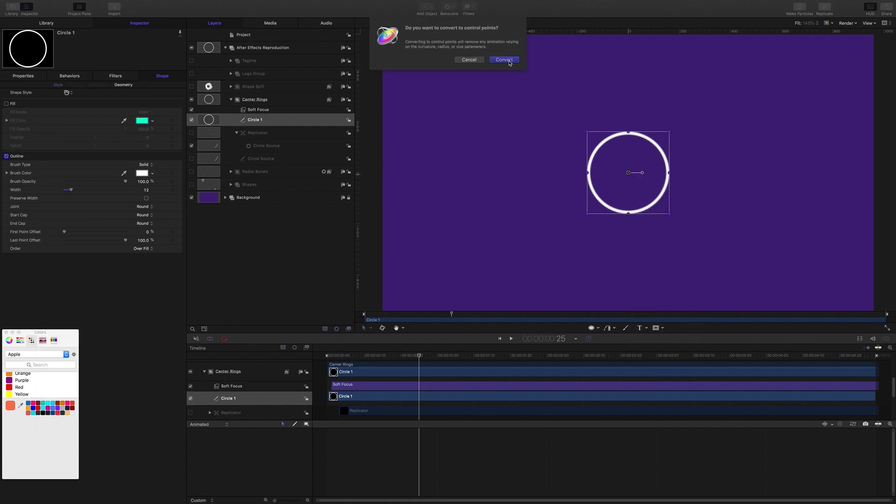
{"action": "left_click", "coordinate": [504, 60]}
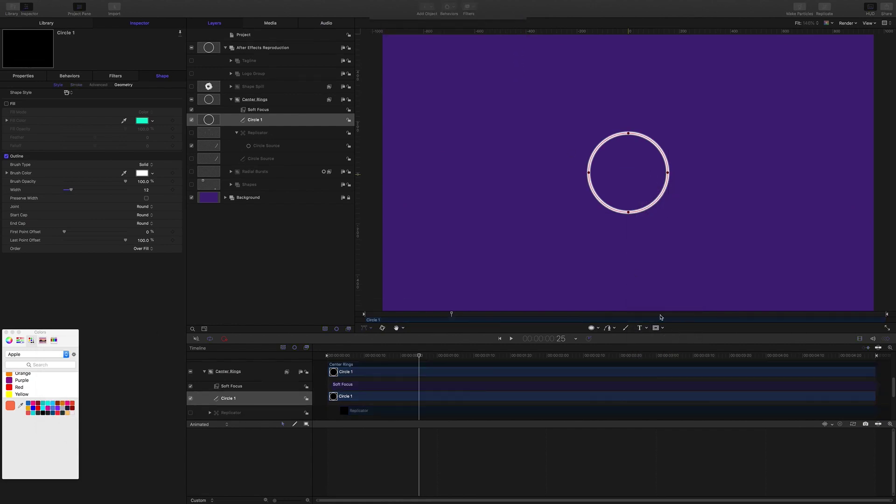
Open the curve at the circle's left point and delete it, leaving a right-hand arc
{"action": "right_click", "coordinate": [589, 174]}
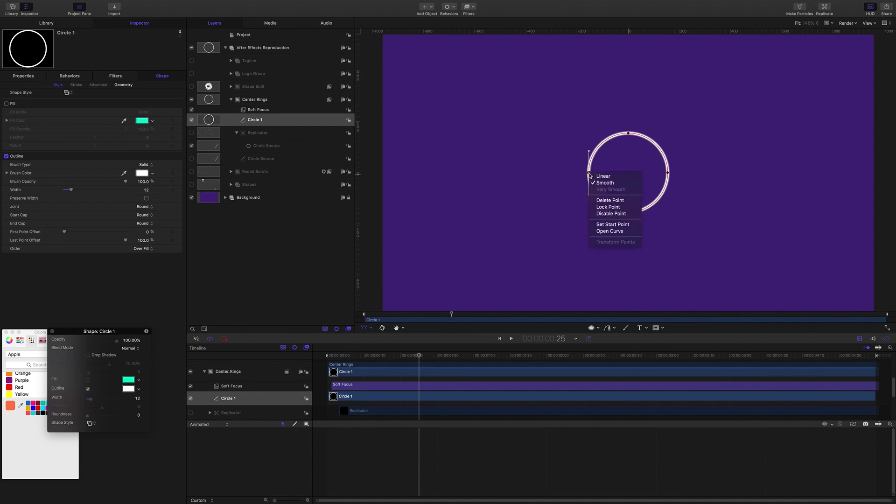
{"action": "left_click", "coordinate": [611, 232]}
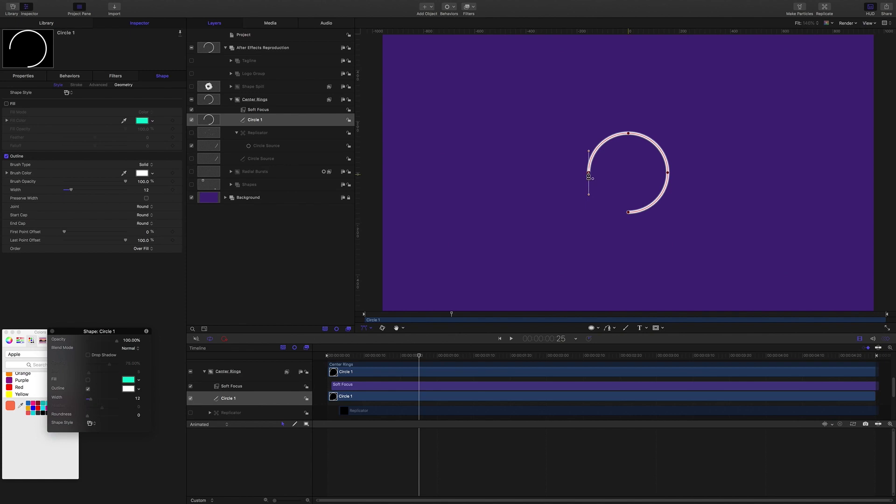
{"action": "key", "text": "Delete"}
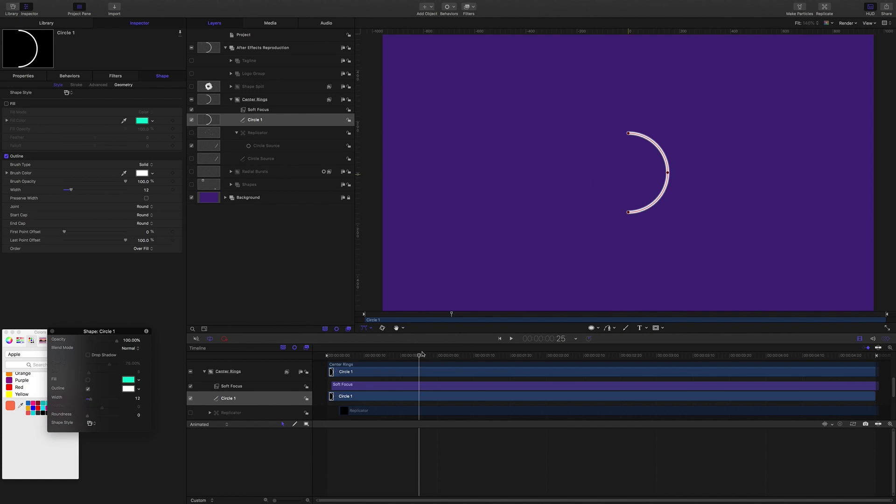
Keyframe Last Point Offset from 0% at frame 0 to 100% at frame 25
{"action": "left_click_drag", "start_coordinate": [419, 357], "coordinate": [328, 356]}
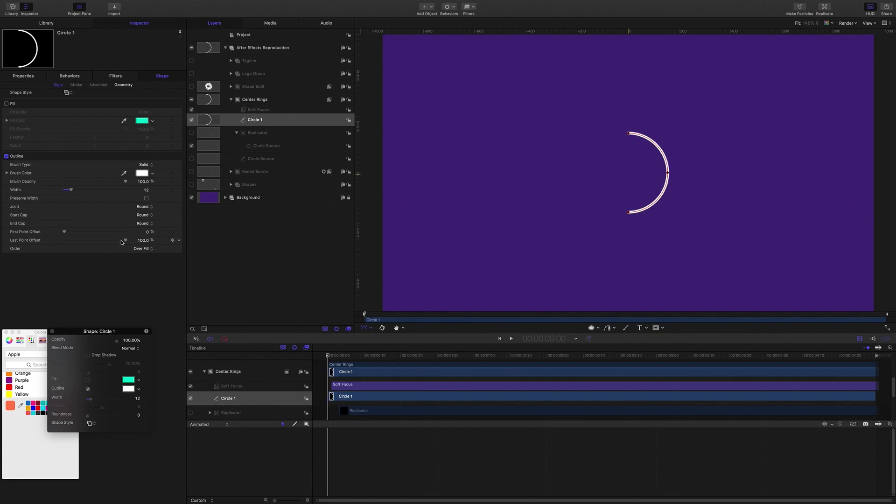
{"action": "left_click_drag", "start_coordinate": [124, 241], "coordinate": [8, 233]}
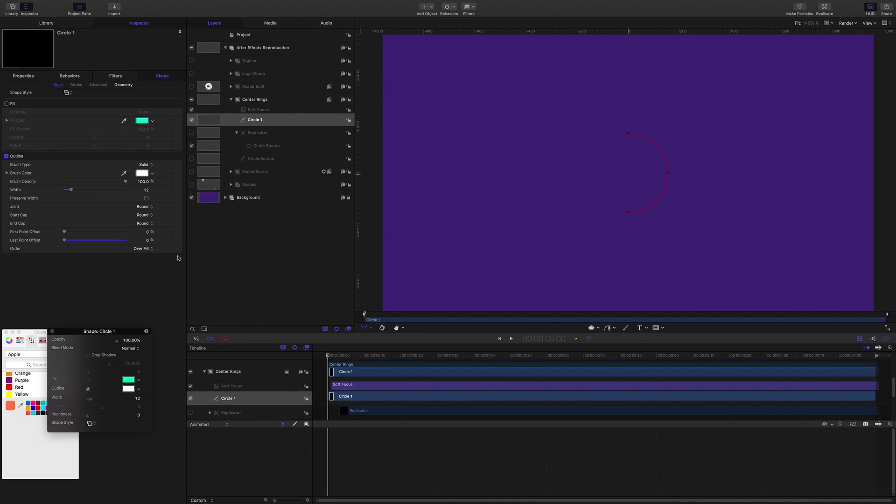
{"action": "left_click", "coordinate": [172, 240]}
{"action": "left_click", "coordinate": [328, 357]}
{"action": "left_click_drag", "start_coordinate": [329, 357], "coordinate": [412, 361]}
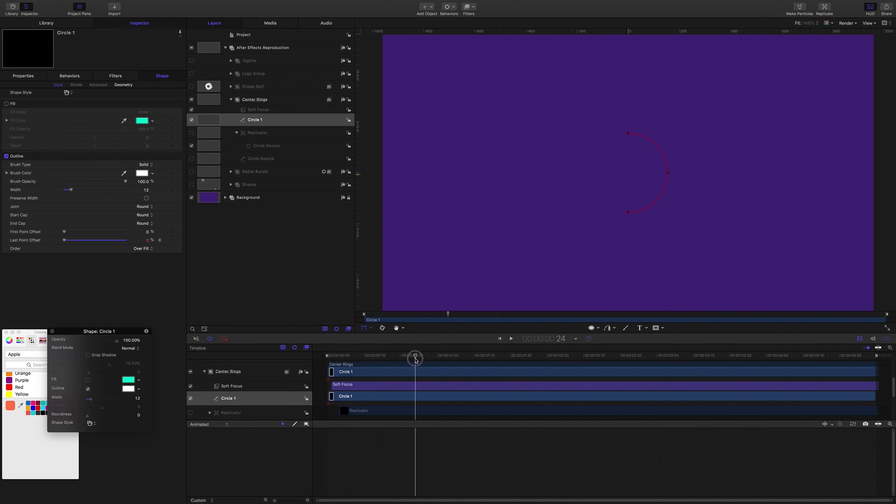
{"action": "left_click_drag", "start_coordinate": [416, 360], "coordinate": [421, 359]}
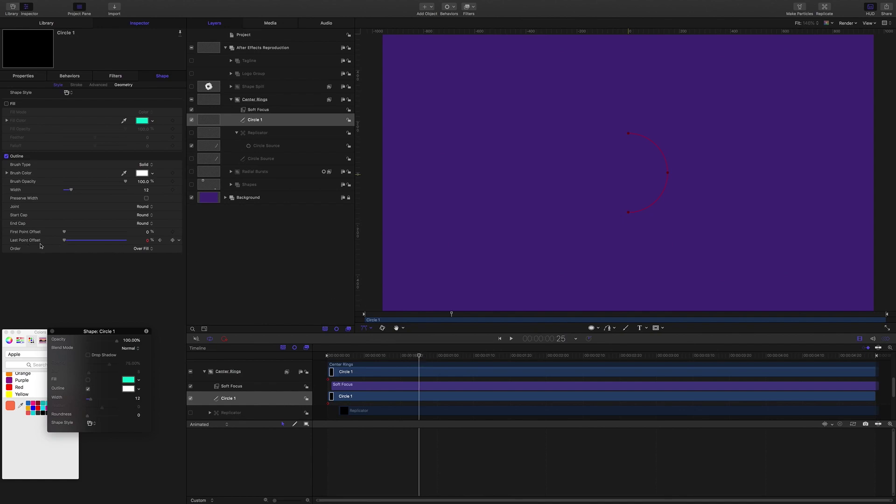
{"action": "left_click_drag", "start_coordinate": [65, 242], "coordinate": [149, 242]}
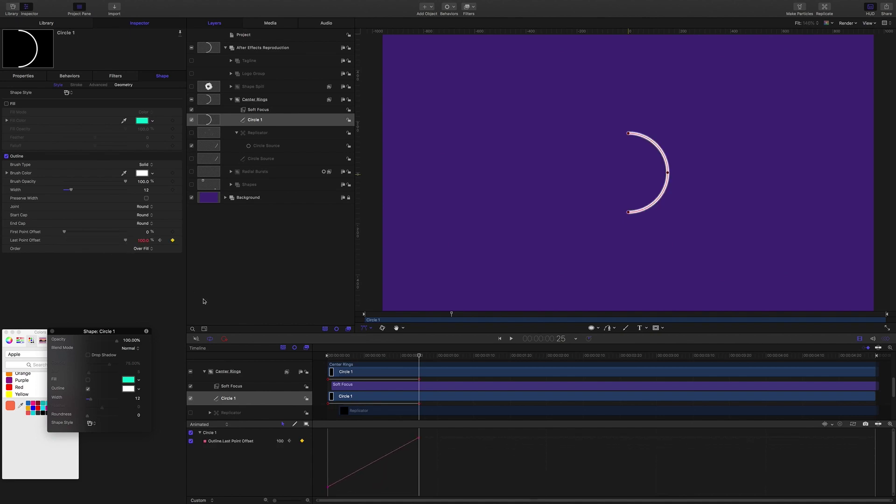
At one second, raise First Point Offset to 100% so the arc erases from its start
{"action": "mouse_move", "coordinate": [421, 358]}
{"action": "left_mouse_down"}
{"action": "mouse_move", "coordinate": [261, 353]}
{"action": "mouse_move", "coordinate": [346, 359]}
{"action": "left_mouse_up"}
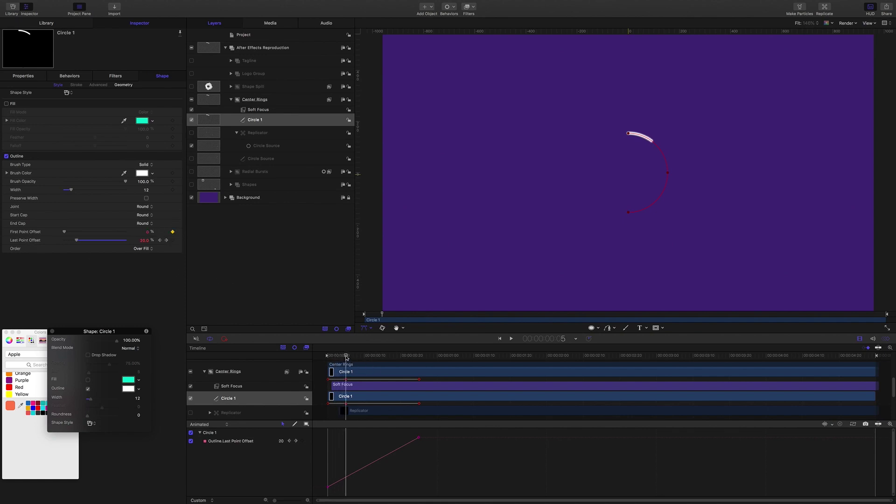
{"action": "mouse_move", "coordinate": [346, 358]}
{"action": "left_mouse_down"}
{"action": "mouse_move", "coordinate": [419, 354]}
{"action": "mouse_move", "coordinate": [437, 367]}
{"action": "left_mouse_up"}
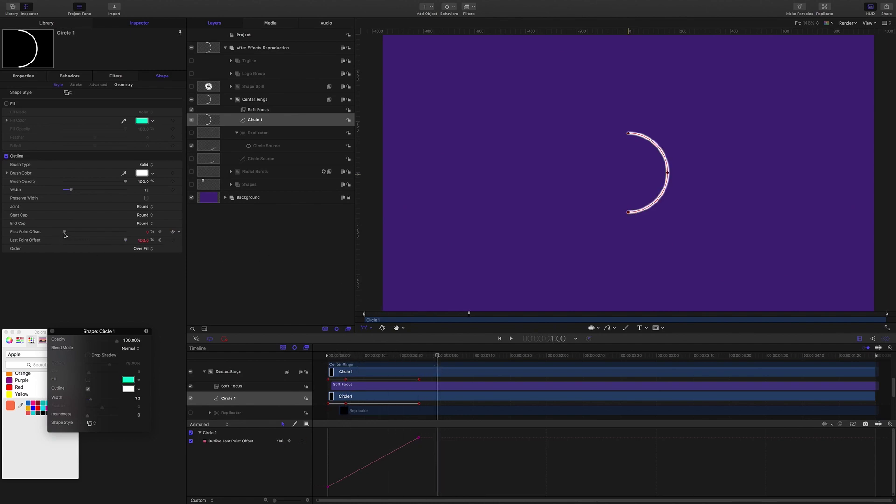
{"action": "left_click_drag", "start_coordinate": [65, 234], "coordinate": [140, 236]}
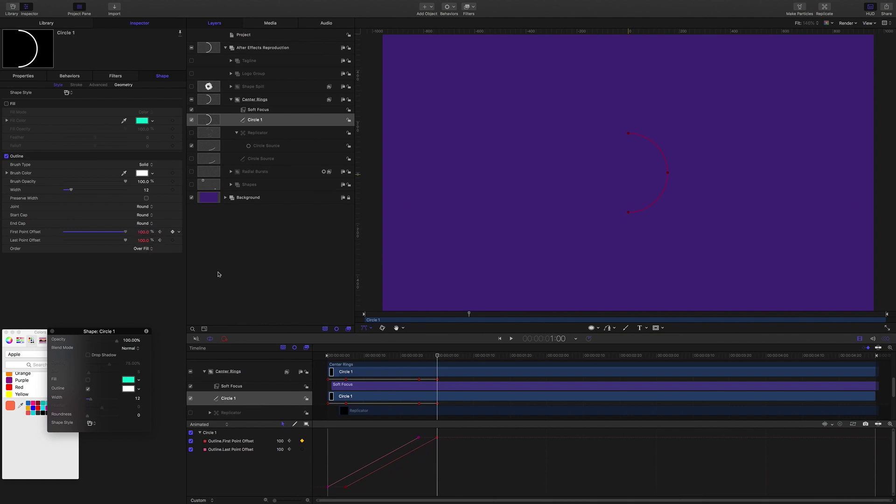
{"action": "left_click_drag", "start_coordinate": [436, 354], "coordinate": [261, 351]}
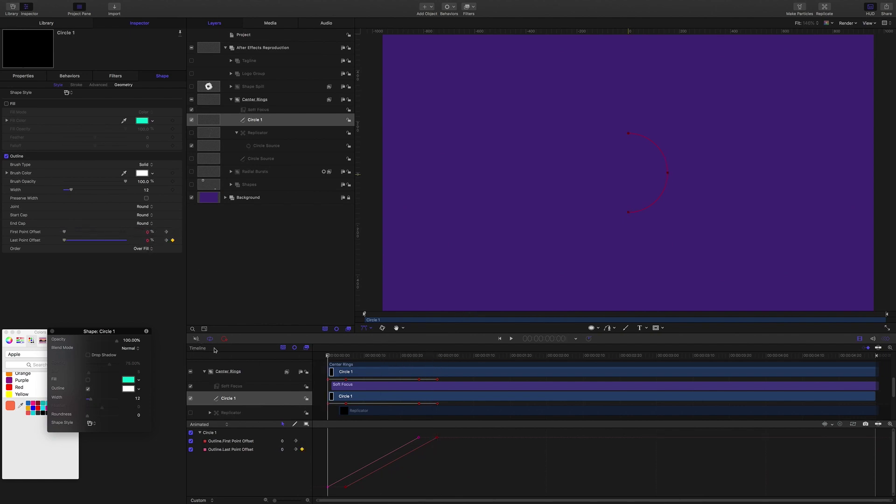
Preview the arc animation, then replicate the Circle 1 arc with L
{"action": "left_click", "coordinate": [412, 288]}
{"action": "key", "text": "space"}
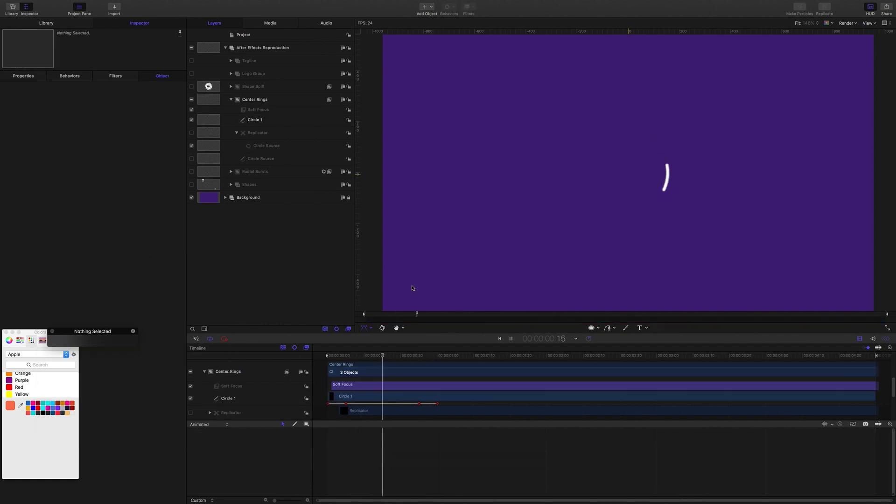
{"action": "key", "text": "space"}
{"action": "left_click_drag", "start_coordinate": [466, 357], "coordinate": [362, 354]}
{"action": "left_click", "coordinate": [258, 135]}
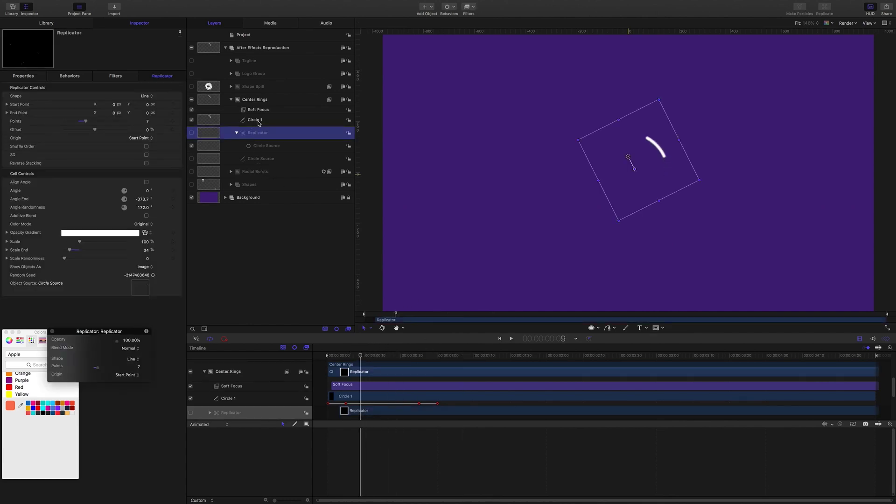
{"action": "left_click", "coordinate": [258, 123]}
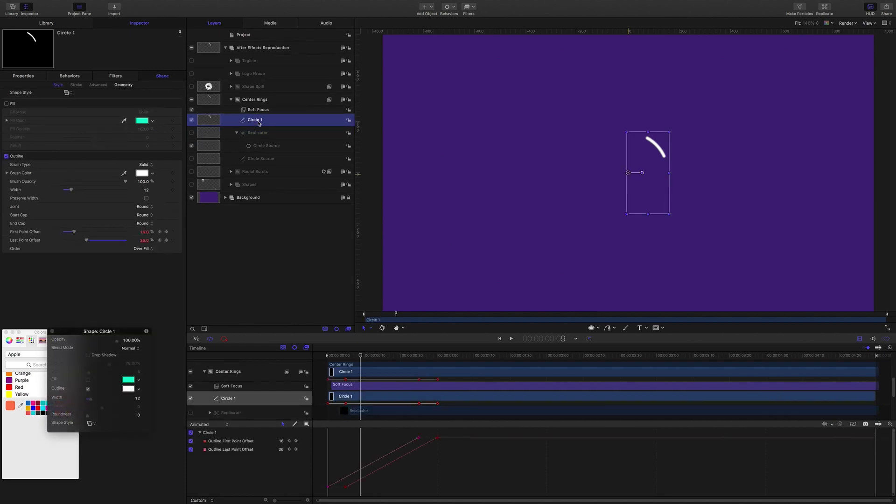
{"action": "key", "text": "l"}
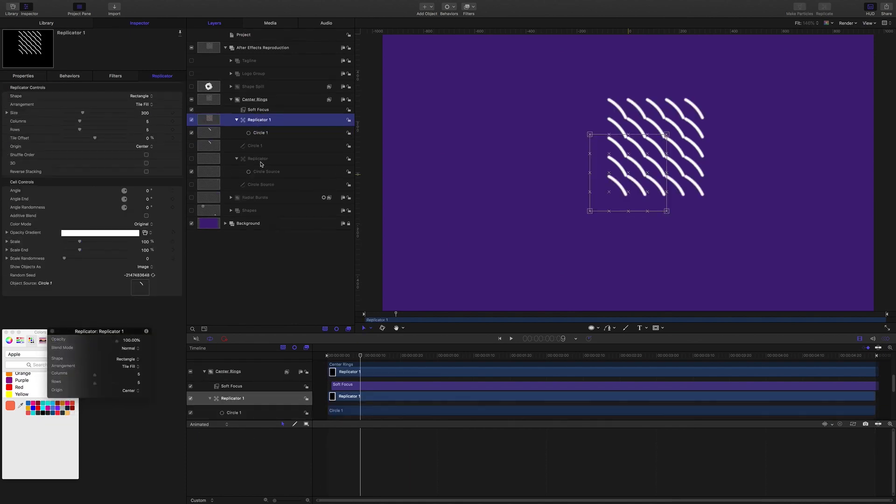
Set the replicator shape to Line with 7 points
{"action": "left_click", "coordinate": [141, 99]}
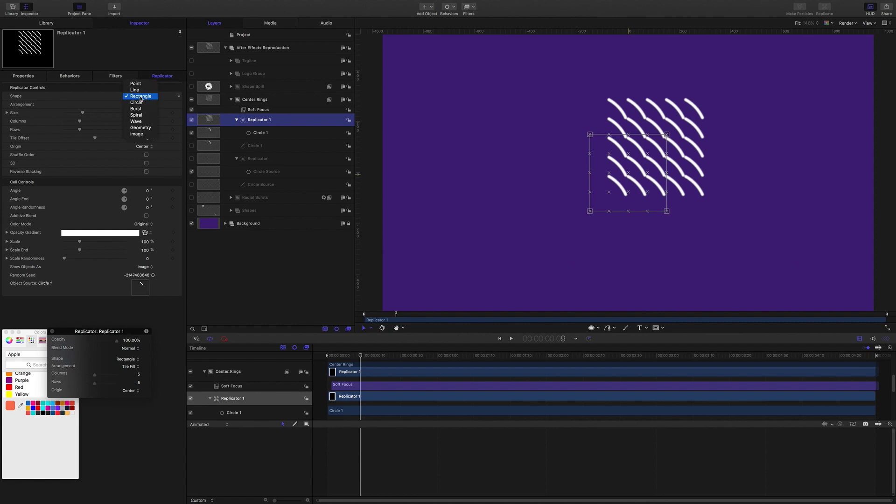
{"action": "left_click", "coordinate": [135, 90]}
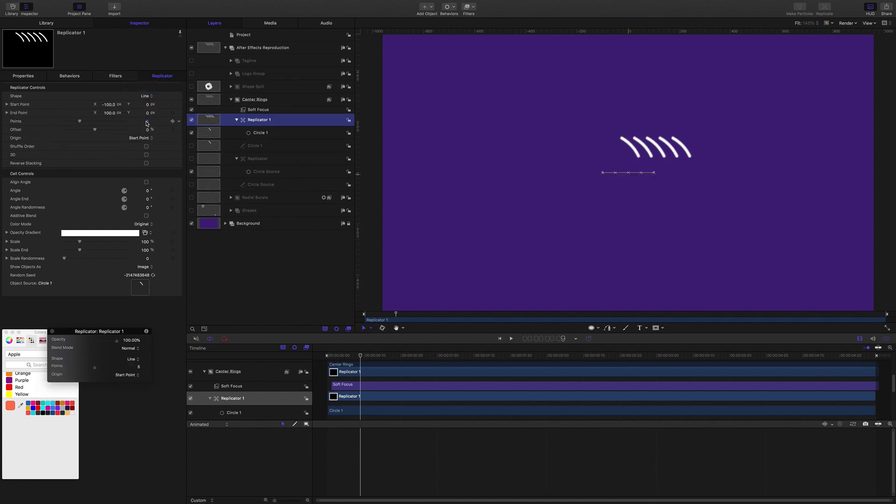
{"action": "left_click", "coordinate": [148, 122]}
{"action": "key", "text": "Return"}
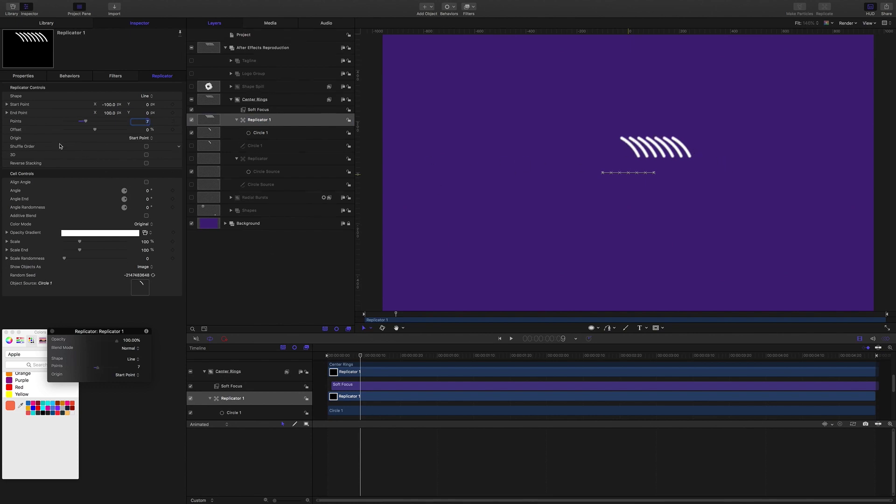
Set both the line's Start Point X and End Point X to 0
{"action": "left_click", "coordinate": [112, 106]}
{"action": "type", "text": "0"}
{"action": "key", "text": "Return"}
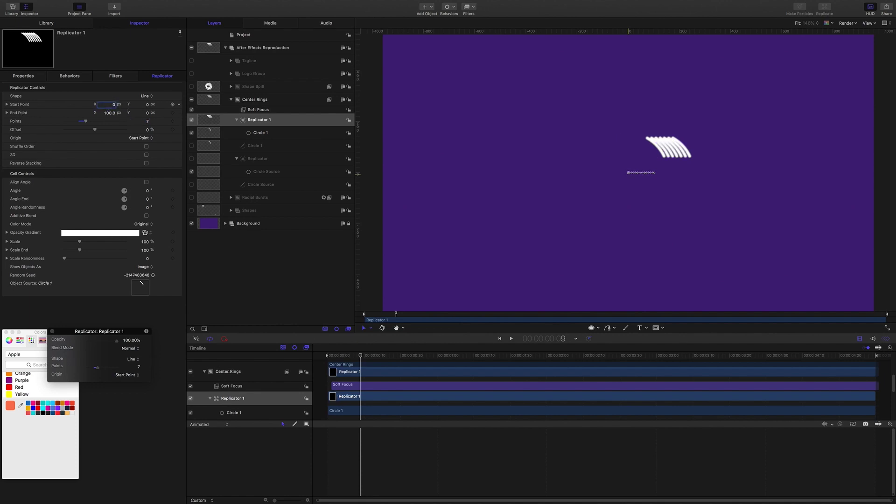
{"action": "left_click", "coordinate": [112, 113]}
{"action": "type", "text": "0"}
{"action": "key", "text": "Return"}
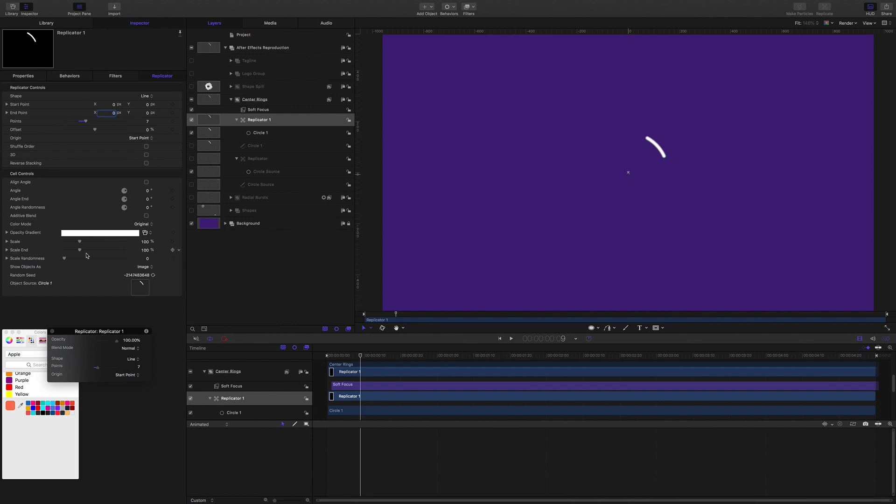
Set Scale End to 22%, Angle End to 403° and Angle Randomness to about 856
{"action": "left_click_drag", "start_coordinate": [147, 252], "coordinate": [112, 253]}
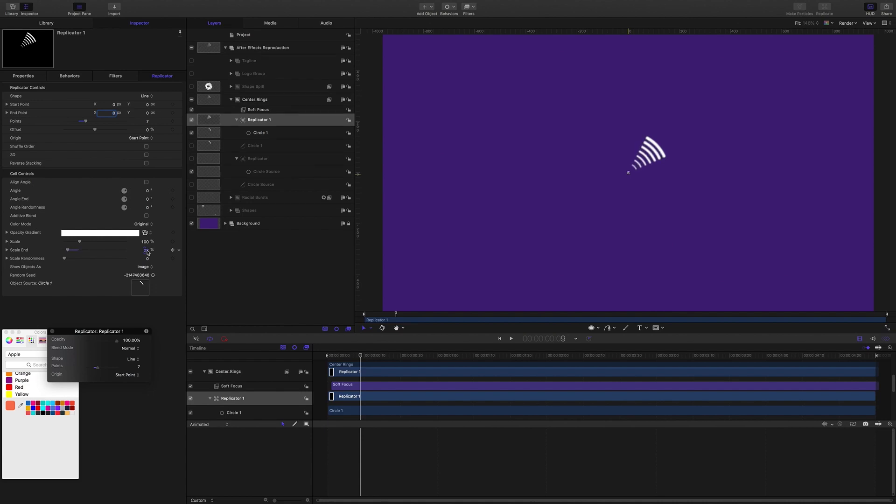
{"action": "left_click_drag", "start_coordinate": [147, 253], "coordinate": [146, 252]}
{"action": "left_click_drag", "start_coordinate": [147, 199], "coordinate": [335, 199]}
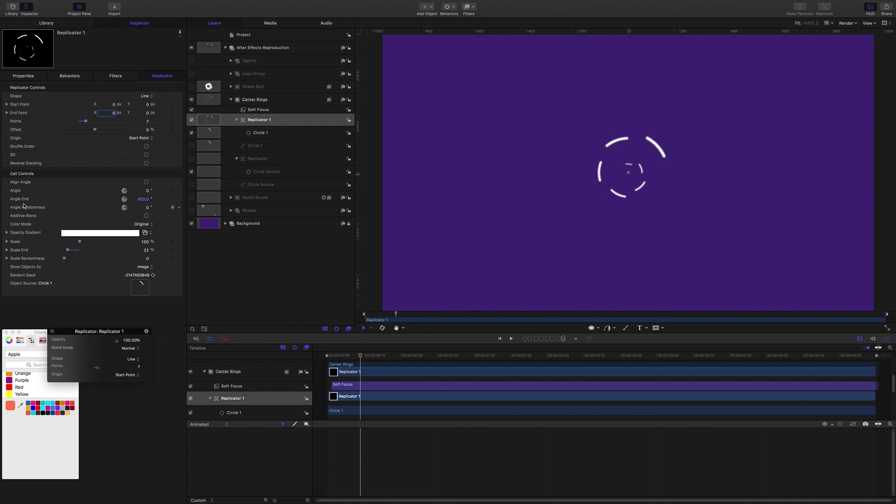
{"action": "left_click_drag", "start_coordinate": [148, 209], "coordinate": [320, 209]}
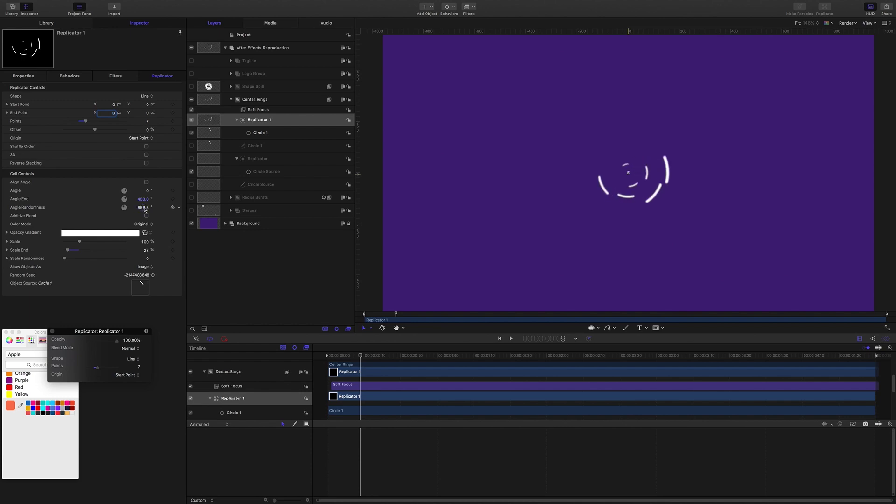
Raise Angle Randomness to 1021.5 and play back the ring animation
{"action": "left_click_drag", "start_coordinate": [145, 209], "coordinate": [173, 209]}
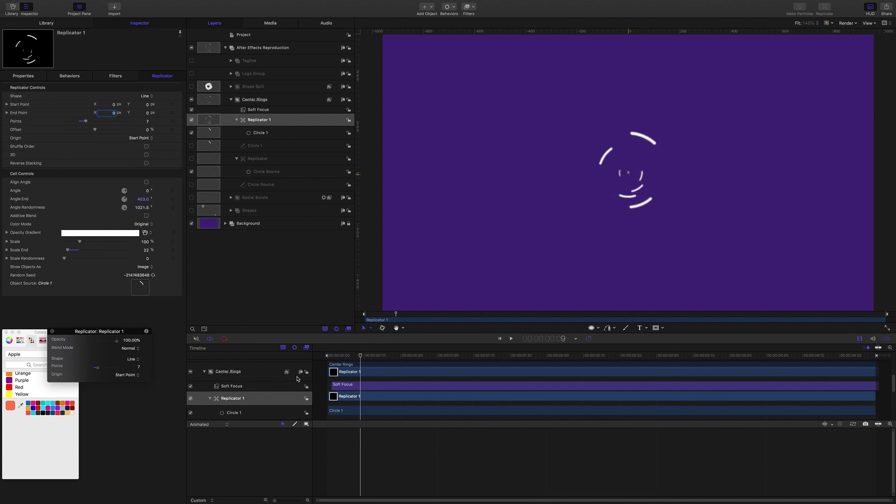
{"action": "left_click_drag", "start_coordinate": [362, 358], "coordinate": [327, 358]}
{"action": "key", "text": "space"}
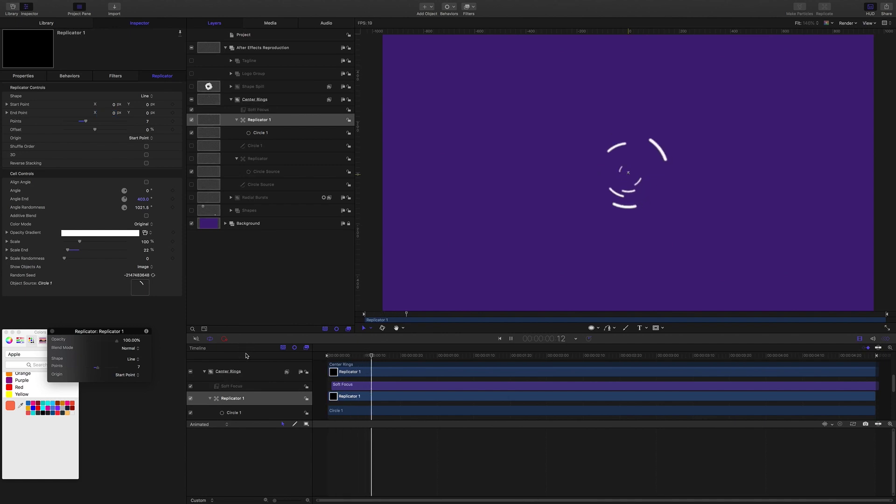
{"action": "key", "text": "space"}
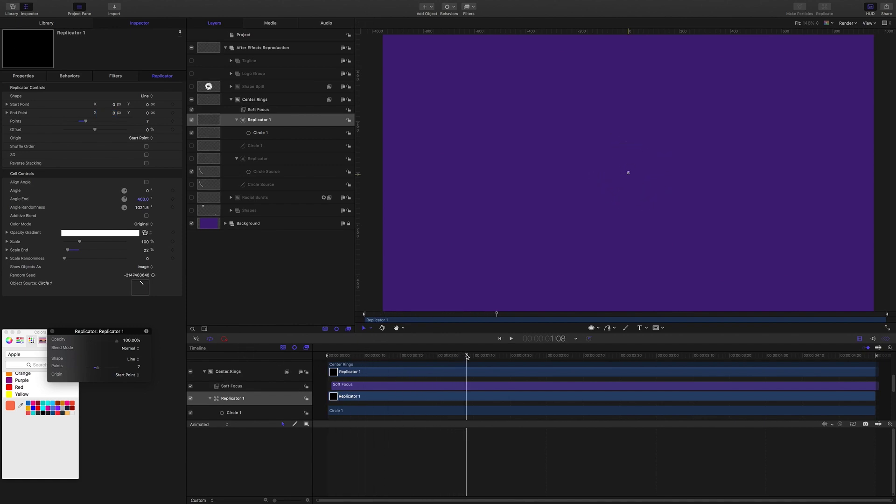
{"action": "left_click_drag", "start_coordinate": [467, 356], "coordinate": [360, 355]}
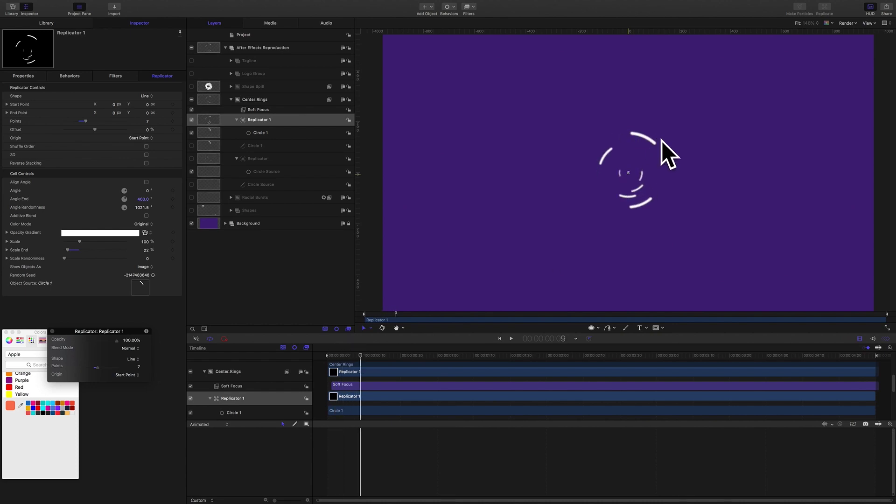
With guides on, rotate Replicator 1 to -27° at the first frame and check early frames
{"action": "left_click", "coordinate": [618, 137]}
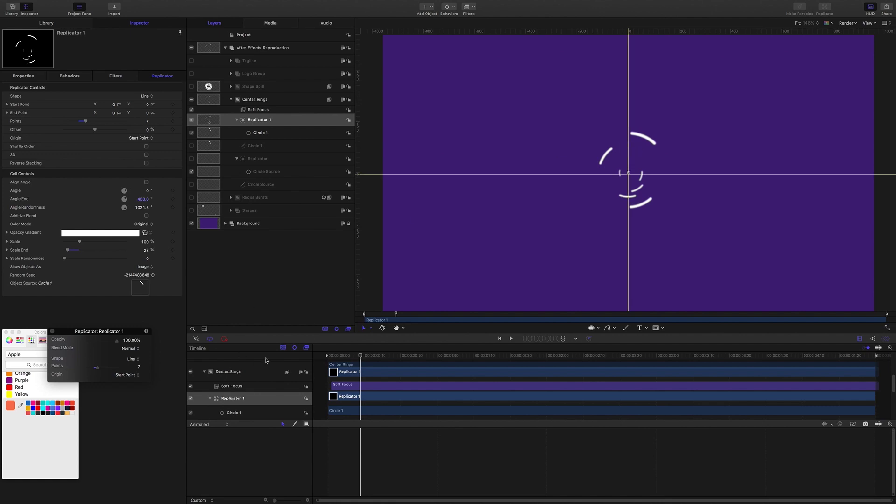
{"action": "left_click_drag", "start_coordinate": [361, 357], "coordinate": [334, 357]}
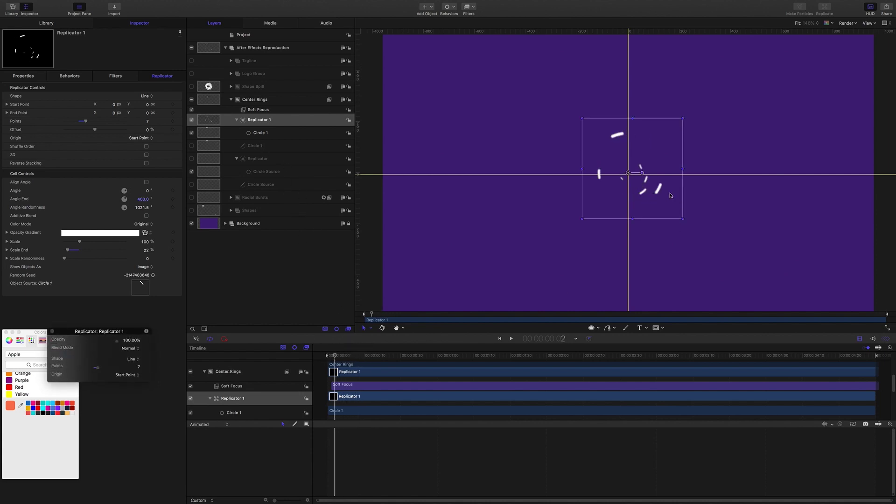
{"action": "left_click_drag", "start_coordinate": [643, 174], "coordinate": [639, 182]}
{"action": "left_click_drag", "start_coordinate": [333, 357], "coordinate": [331, 357]}
{"action": "left_click_drag", "start_coordinate": [638, 185], "coordinate": [639, 180]}
{"action": "mouse_move", "coordinate": [329, 356]}
{"action": "left_mouse_down"}
{"action": "mouse_move", "coordinate": [306, 356]}
{"action": "mouse_move", "coordinate": [357, 359]}
{"action": "mouse_move", "coordinate": [440, 392]}
{"action": "mouse_move", "coordinate": [401, 380]}
{"action": "mouse_move", "coordinate": [262, 372]}
{"action": "mouse_move", "coordinate": [331, 371]}
{"action": "left_mouse_up"}
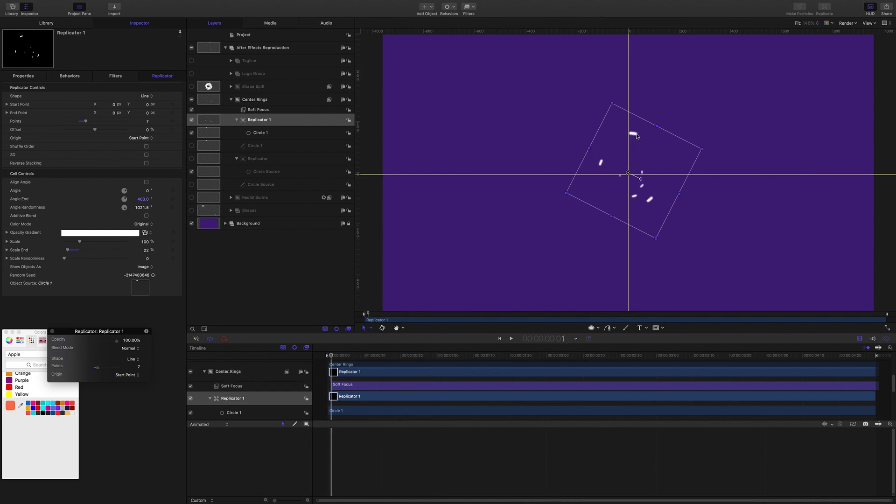
{"action": "mouse_move", "coordinate": [334, 353]}
{"action": "left_mouse_down"}
{"action": "mouse_move", "coordinate": [425, 379]}
{"action": "mouse_move", "coordinate": [330, 361]}
{"action": "mouse_move", "coordinate": [401, 362]}
{"action": "mouse_move", "coordinate": [328, 357]}
{"action": "left_mouse_up"}
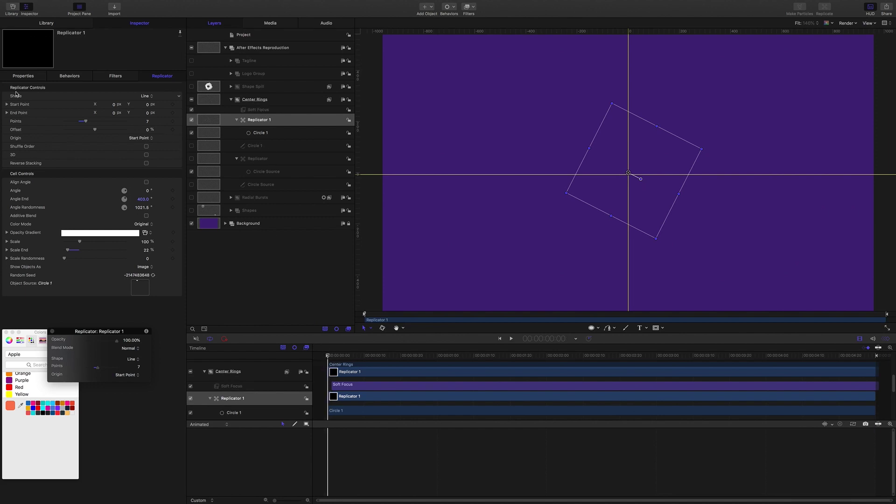
Keyframe Replicator 1's Rotation Z from -27° at frame 0 to about -217° at one second
{"action": "left_click", "coordinate": [21, 76]}
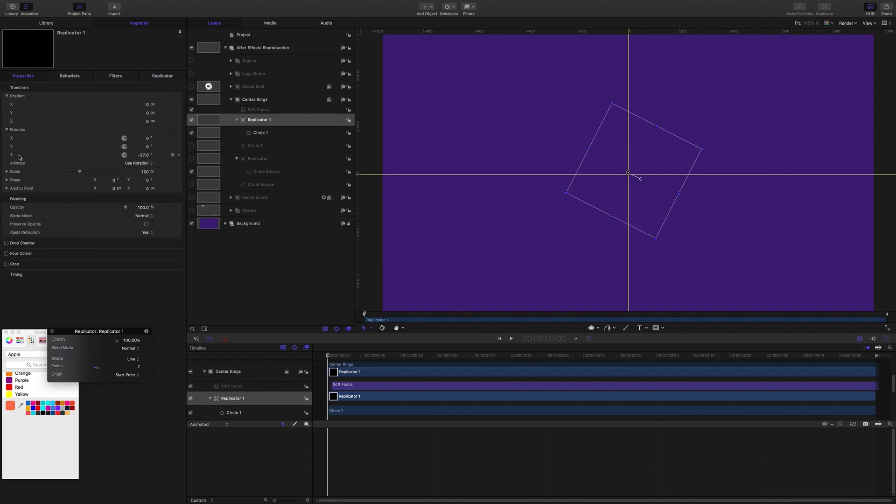
{"action": "left_click", "coordinate": [173, 155]}
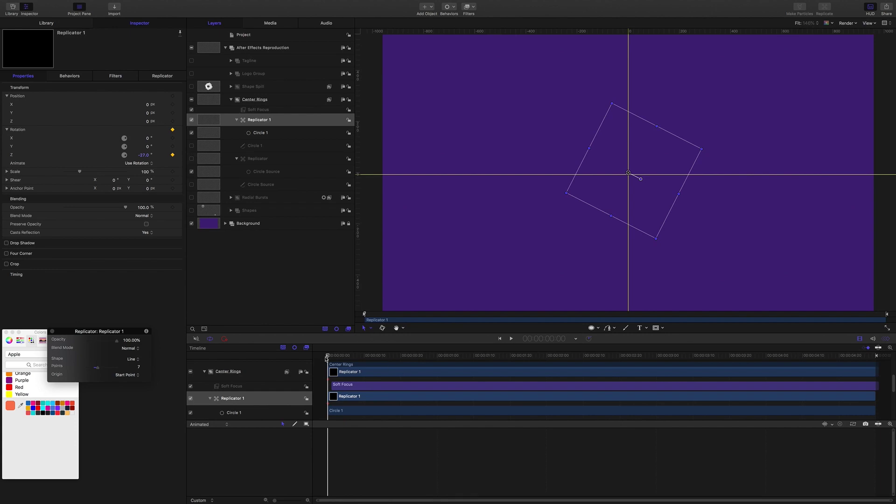
{"action": "left_click_drag", "start_coordinate": [325, 358], "coordinate": [437, 372]}
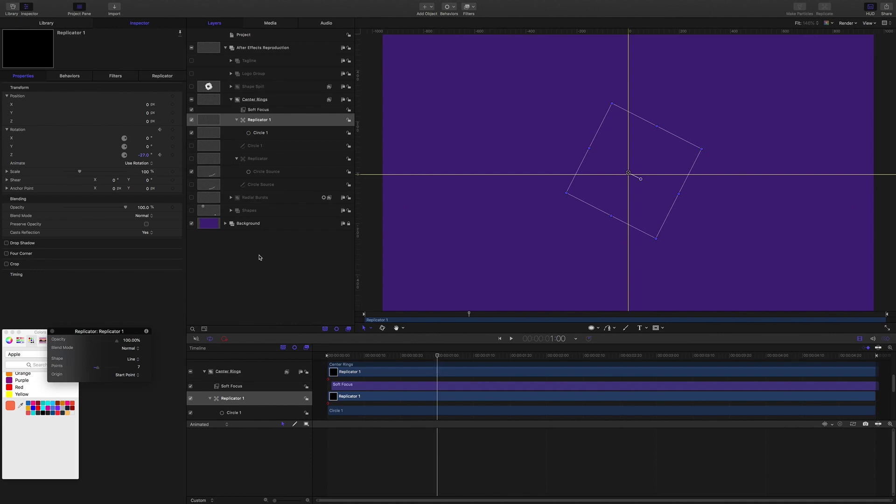
{"action": "left_click_drag", "start_coordinate": [641, 179], "coordinate": [613, 161]}
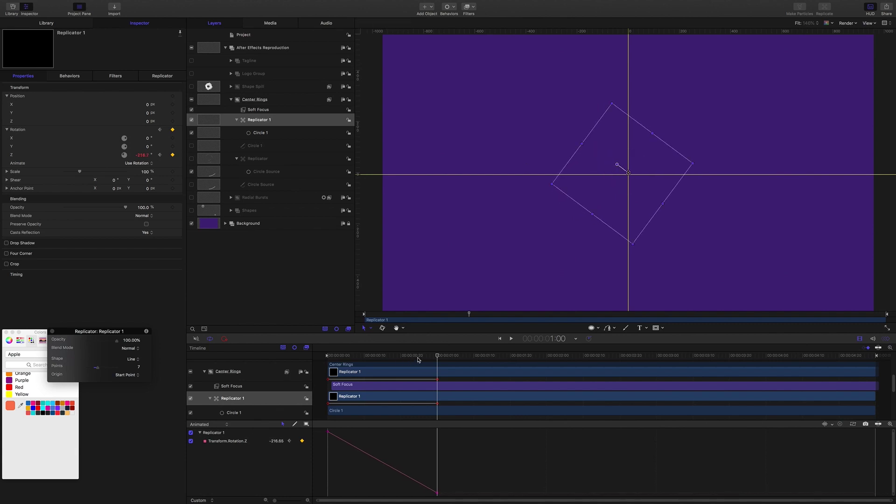
{"action": "left_click_drag", "start_coordinate": [437, 358], "coordinate": [286, 355]}
Play back the spinning rings animation from the start several times
{"action": "key", "text": "space"}
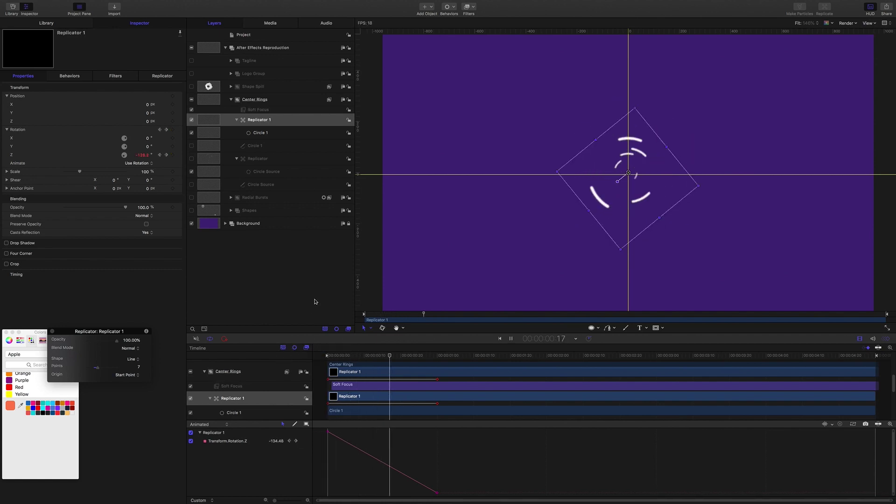
{"action": "left_click", "coordinate": [443, 311]}
{"action": "key", "text": "space"}
{"action": "key", "text": "Home"}
{"action": "key", "text": "space"}
{"action": "key", "text": "Home"}
{"action": "key", "text": "space"}
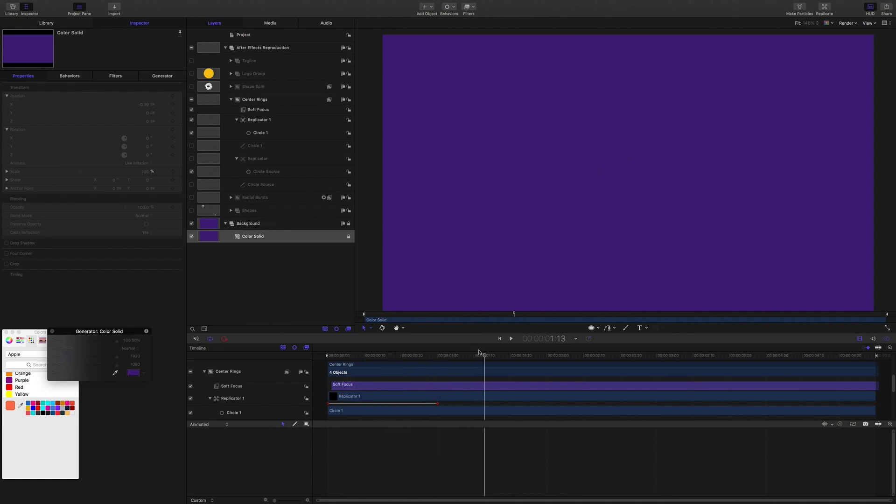
Stop playback and collapse the Background and Center Rings groups
{"action": "left_click", "coordinate": [208, 356]}
{"action": "key", "text": "Home"}
{"action": "key", "text": "Up"}
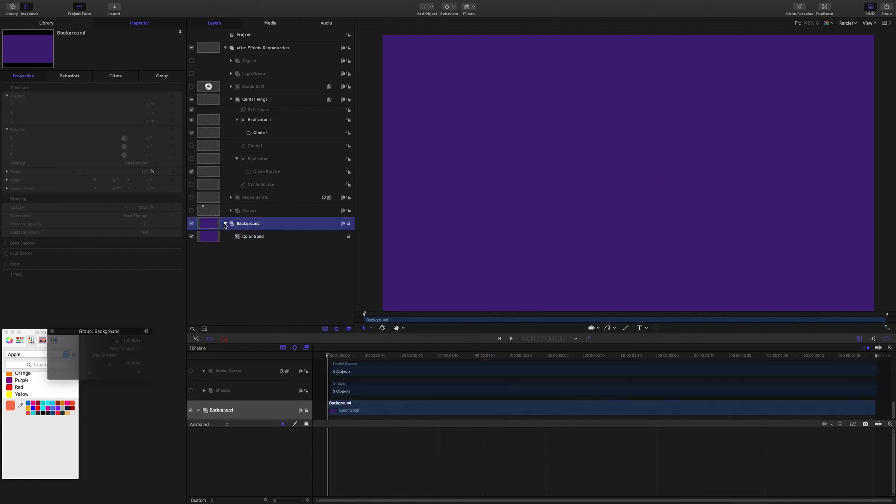
{"action": "key", "text": "Left"}
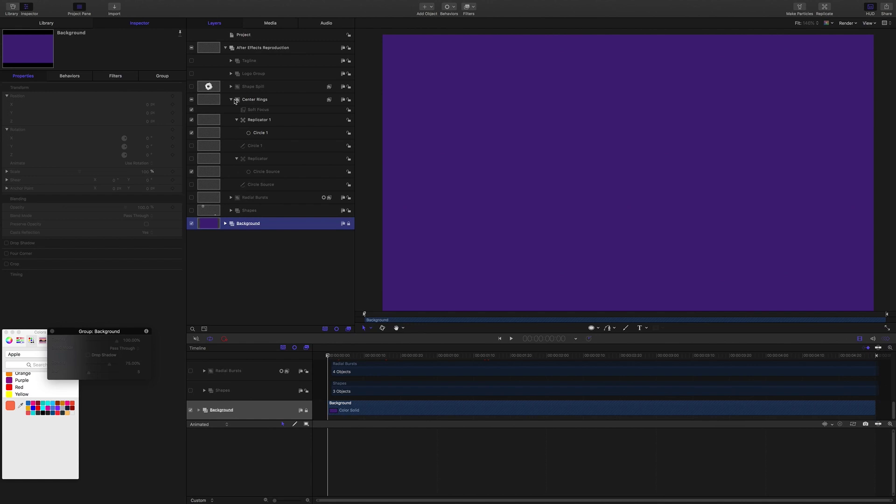
{"action": "left_click", "coordinate": [232, 100]}
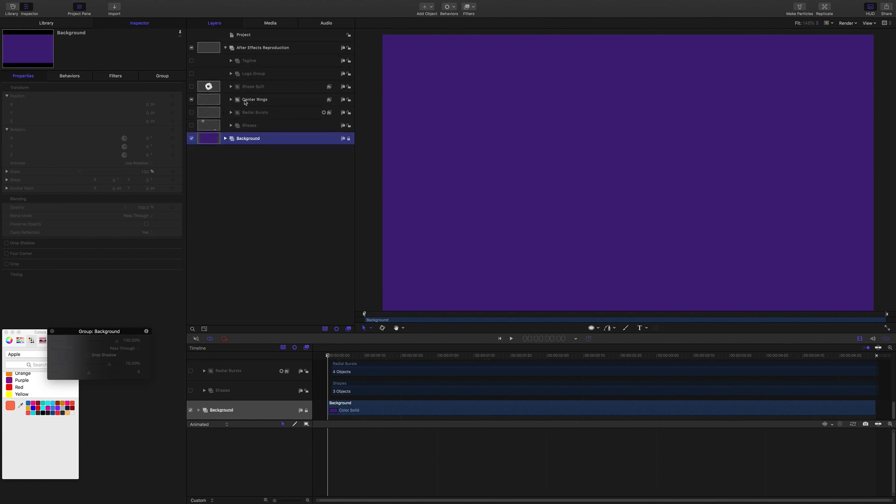
{"action": "left_click", "coordinate": [245, 101]}
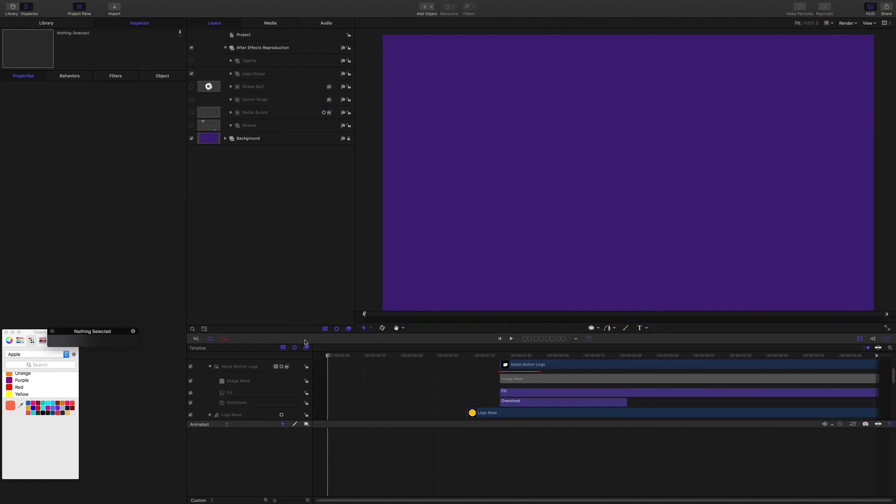
Expand Logo Group, move to 1:21 and open Logo Base's Overshoot behaviour
{"action": "left_click", "coordinate": [252, 74]}
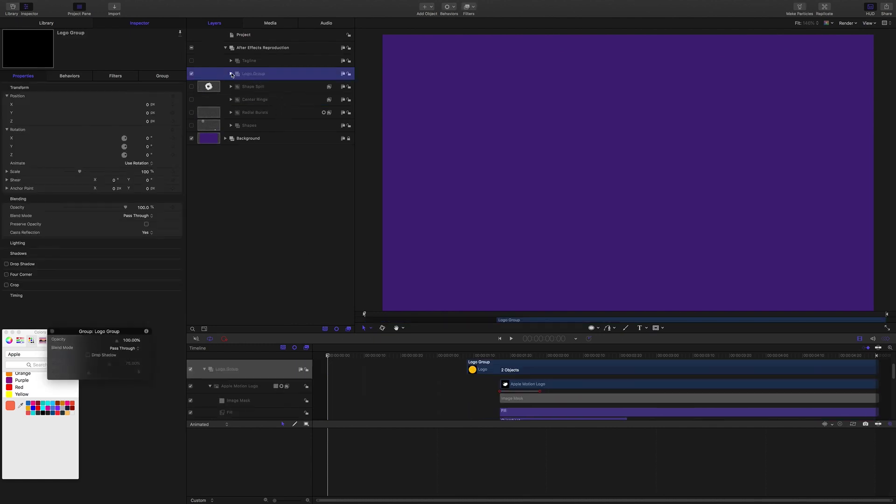
{"action": "left_click", "coordinate": [232, 74]}
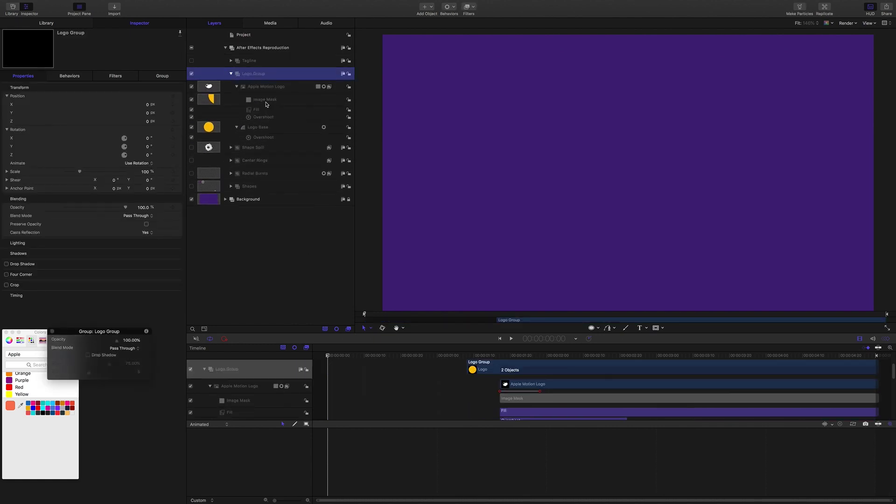
{"action": "left_click_drag", "start_coordinate": [328, 356], "coordinate": [532, 372]}
{"action": "scroll", "coordinate": [532, 372], "scroll_direction": "up", "scroll_amount": 1}
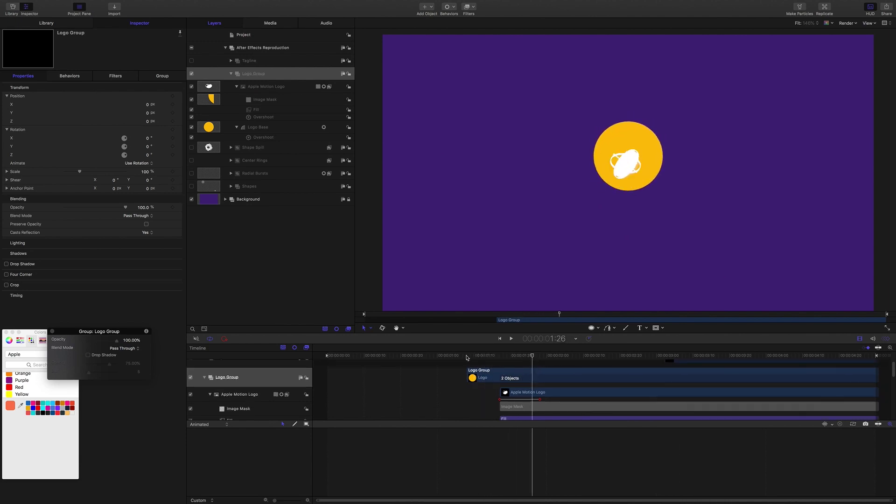
{"action": "left_click", "coordinate": [262, 137]}
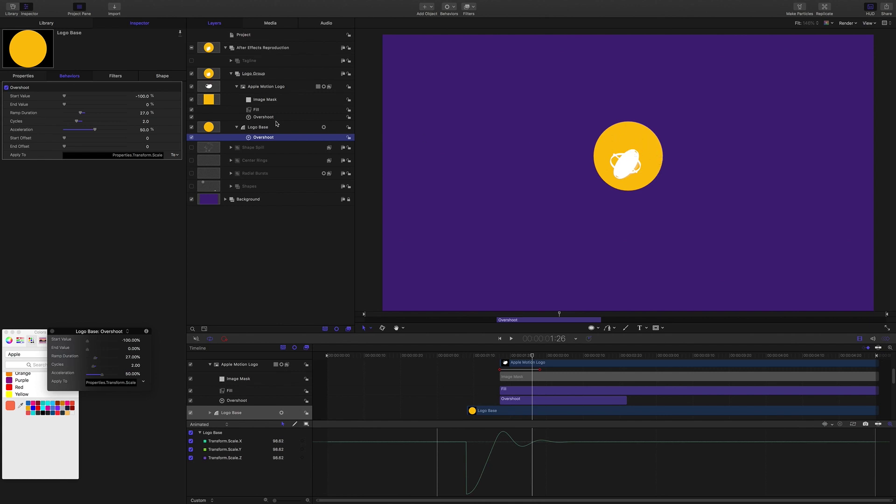
Toggle Logo Base off and on in the Image Mask settings, then select Apple Motion Logo
{"action": "left_click", "coordinate": [265, 101]}
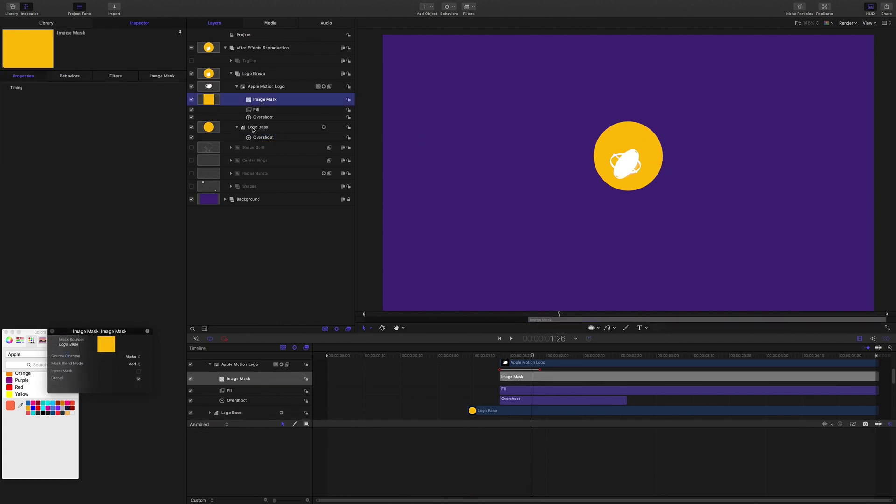
{"action": "left_click", "coordinate": [163, 78]}
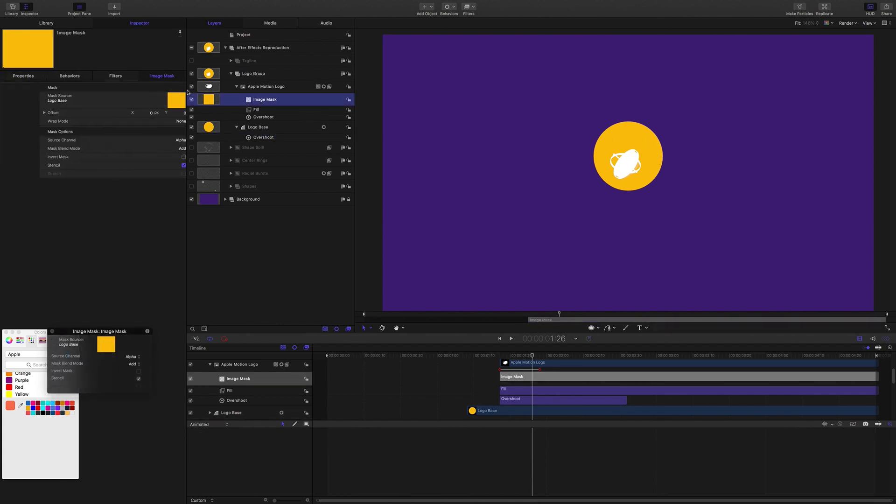
{"action": "left_click", "coordinate": [192, 128]}
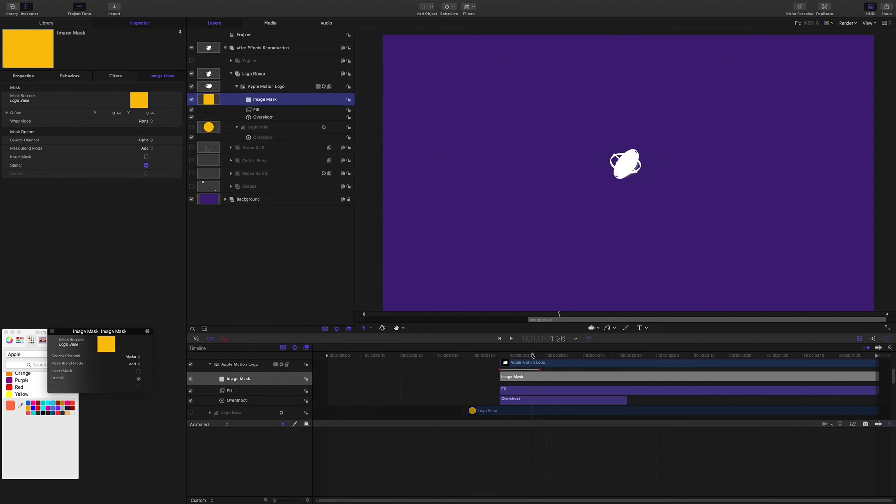
{"action": "left_click_drag", "start_coordinate": [533, 356], "coordinate": [521, 356]}
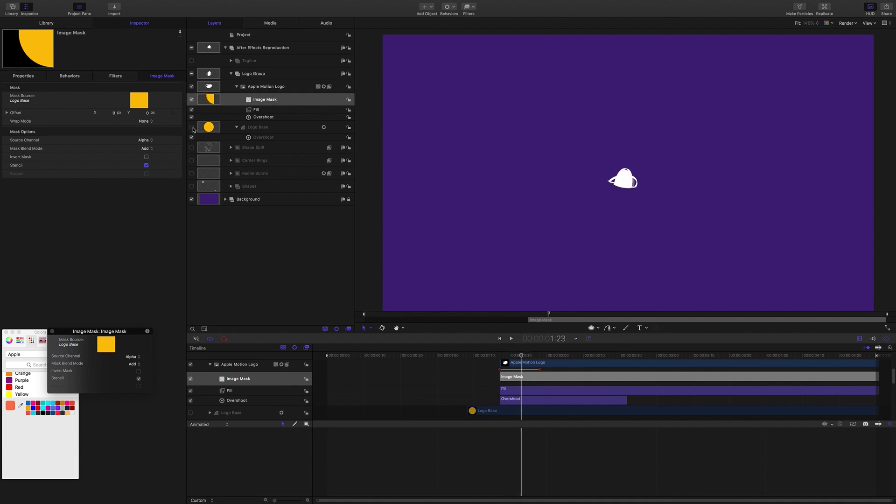
{"action": "left_click", "coordinate": [191, 128]}
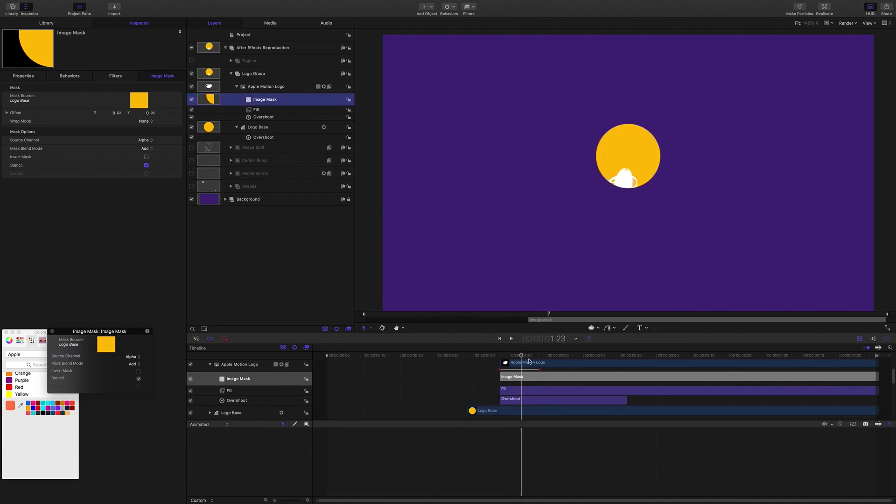
{"action": "mouse_move", "coordinate": [525, 357]}
{"action": "left_mouse_down"}
{"action": "mouse_move", "coordinate": [486, 356]}
{"action": "mouse_move", "coordinate": [525, 356]}
{"action": "left_mouse_up"}
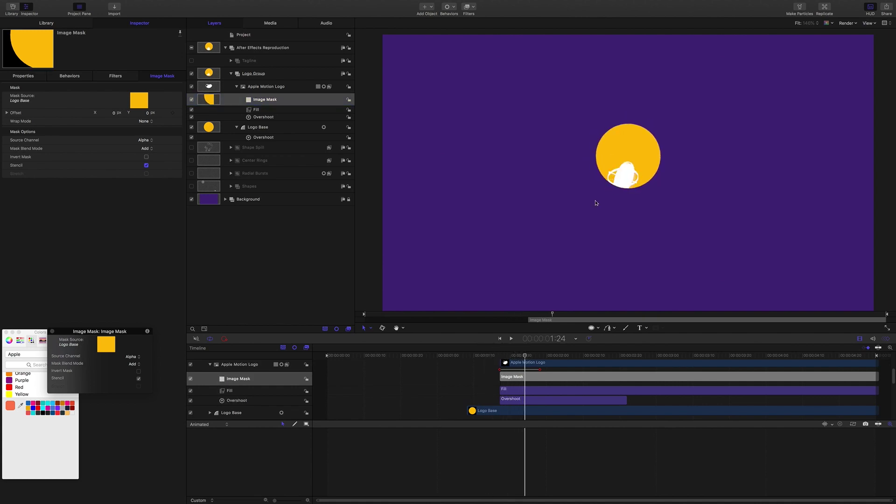
{"action": "left_click", "coordinate": [270, 88]}
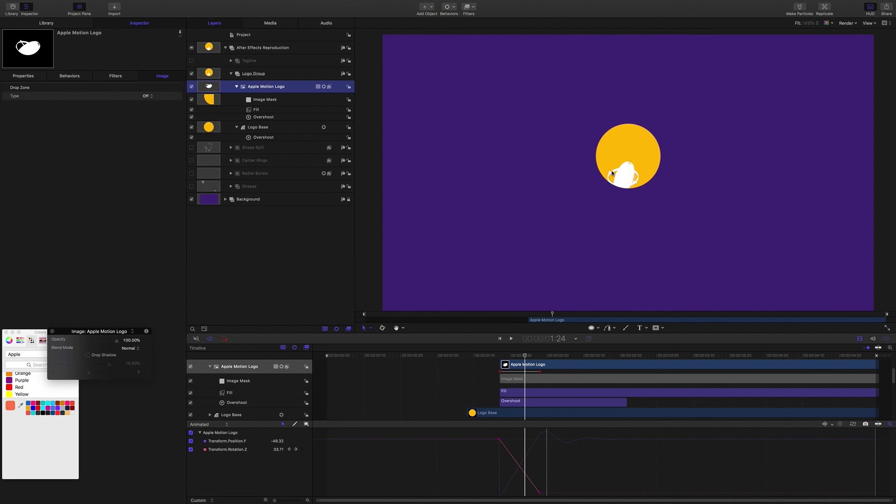
{"action": "mouse_move", "coordinate": [524, 357]}
{"action": "left_mouse_down"}
{"action": "mouse_move", "coordinate": [545, 356]}
{"action": "mouse_move", "coordinate": [496, 355]}
{"action": "mouse_move", "coordinate": [536, 359]}
{"action": "left_mouse_up"}
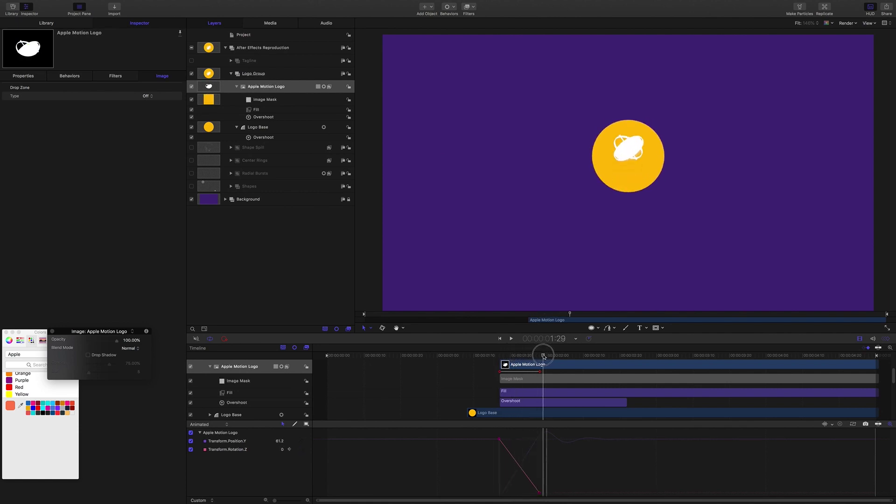
{"action": "left_click", "coordinate": [269, 119]}
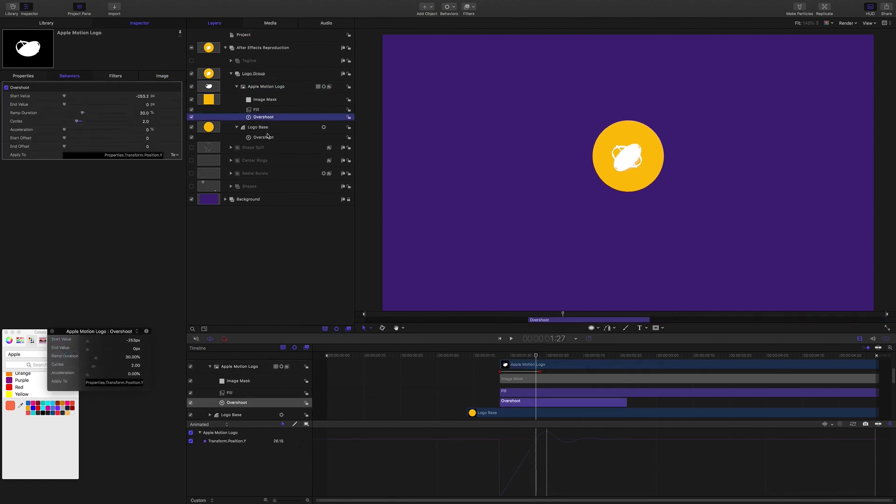
{"action": "left_click", "coordinate": [265, 138]}
{"action": "left_click", "coordinate": [269, 117]}
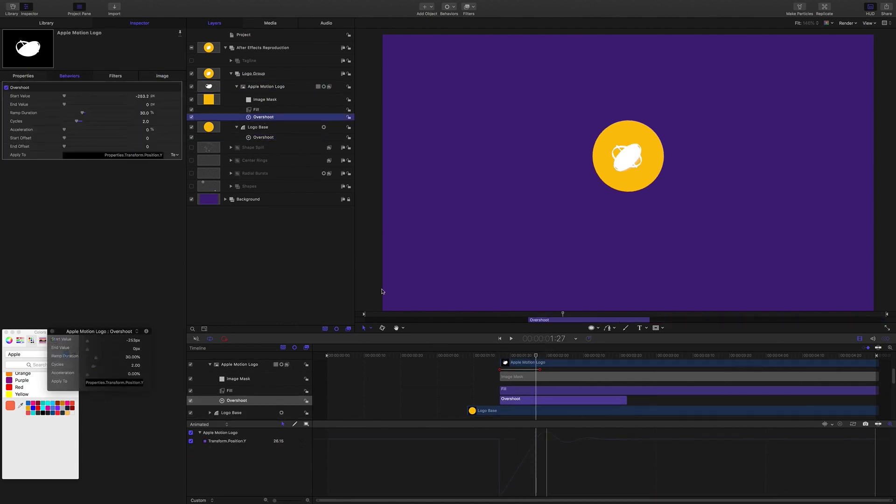
{"action": "left_click", "coordinate": [536, 358]}
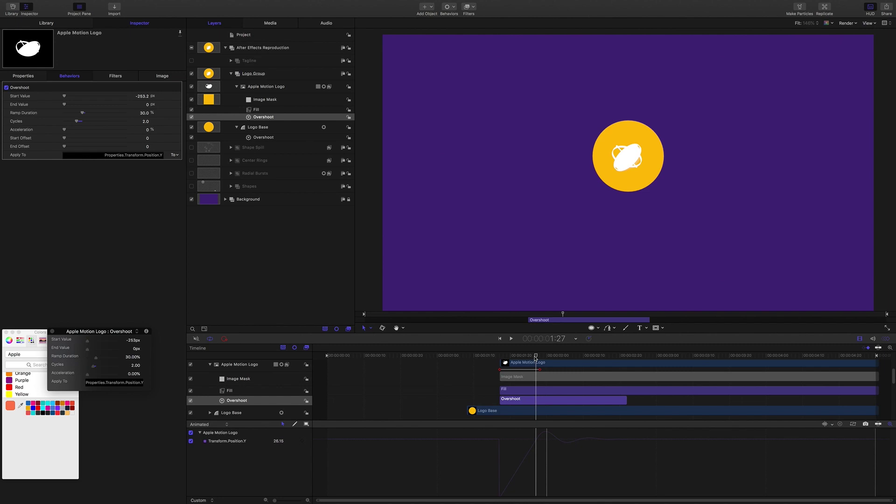
{"action": "left_click_drag", "start_coordinate": [535, 357], "coordinate": [480, 360]}
{"action": "key", "text": "space"}
{"action": "key", "text": "space"}
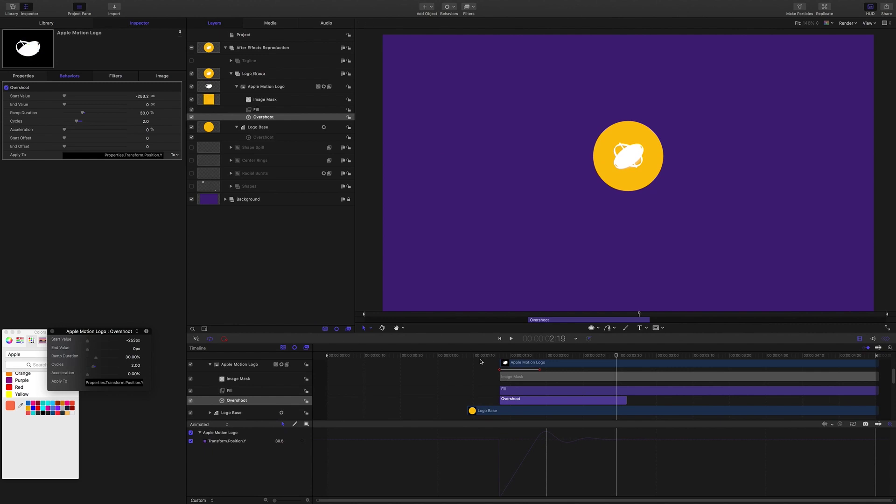
Enable the Shape Spill layer and expand its Shapes, Shape Spill and Emitter items
{"action": "left_click", "coordinate": [260, 148]}
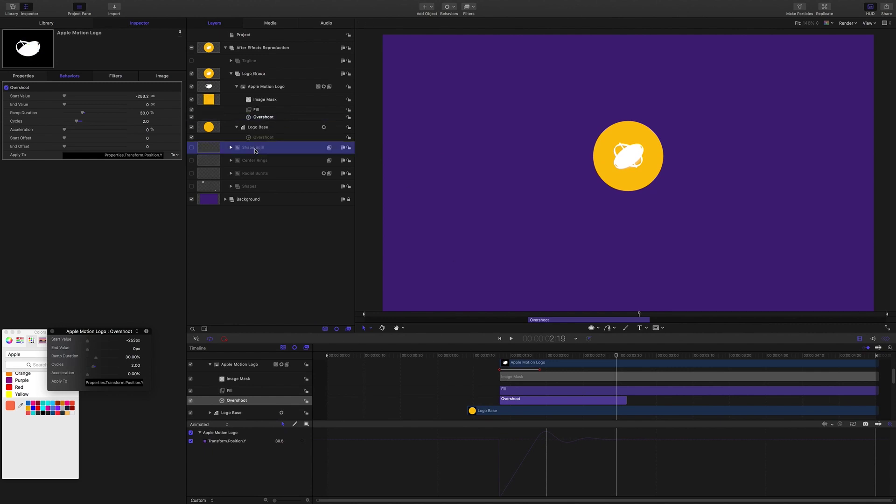
{"action": "left_click", "coordinate": [191, 148]}
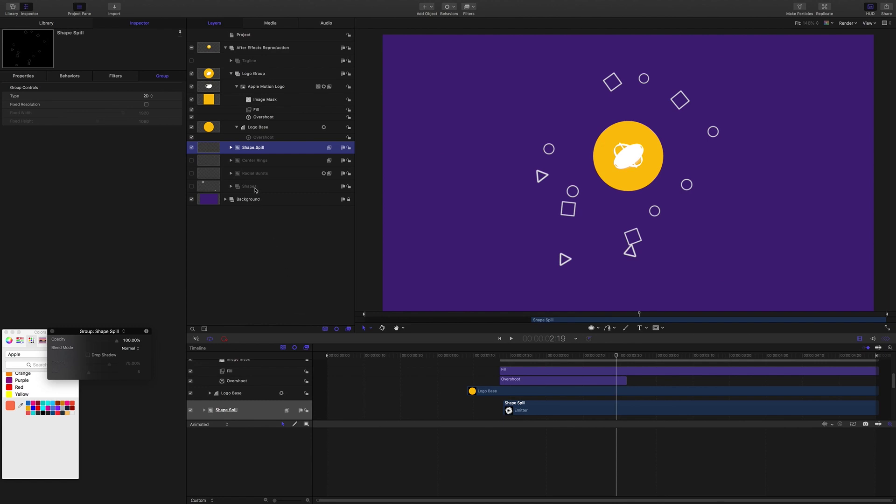
{"action": "left_click", "coordinate": [254, 187]}
{"action": "left_click", "coordinate": [231, 186]}
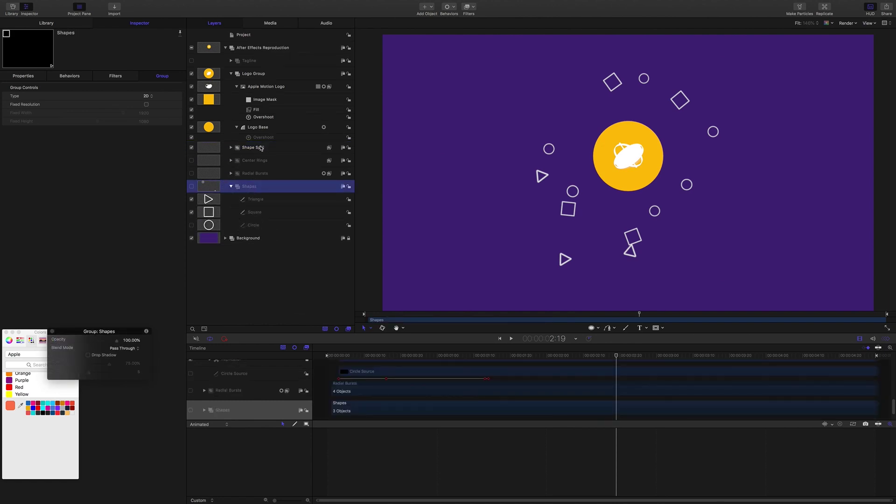
{"action": "left_click", "coordinate": [231, 148]}
{"action": "left_click", "coordinate": [256, 169]}
{"action": "left_click", "coordinate": [236, 167]}
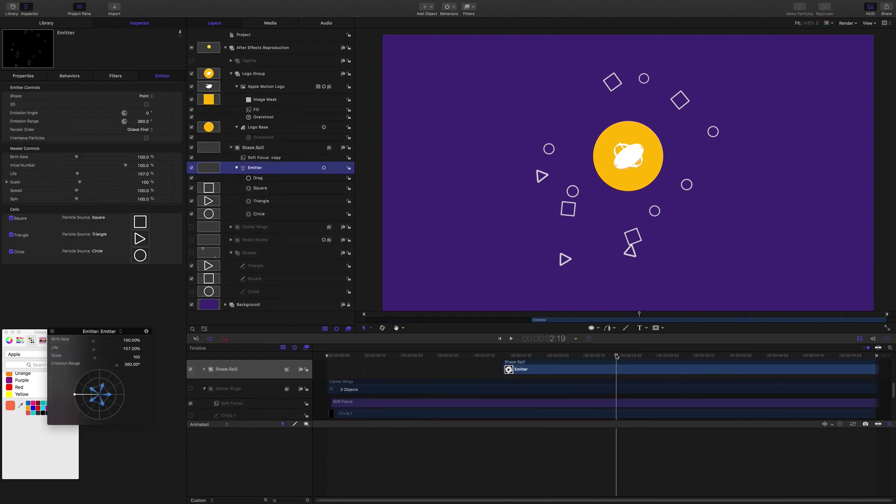
Play back the shape spill and stop at 2:02 as the particles spread
{"action": "mouse_move", "coordinate": [617, 356]}
{"action": "left_mouse_down"}
{"action": "mouse_move", "coordinate": [500, 344]}
{"action": "mouse_move", "coordinate": [568, 347]}
{"action": "mouse_move", "coordinate": [558, 347]}
{"action": "left_mouse_up"}
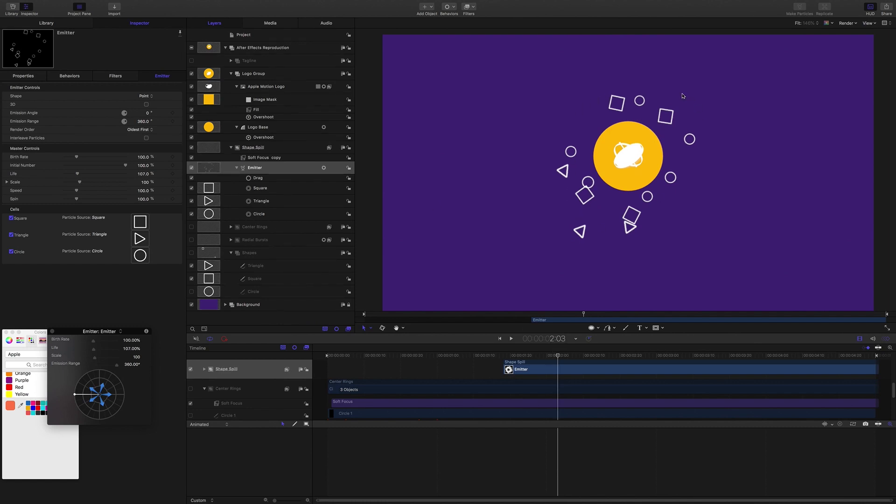
{"action": "left_click", "coordinate": [556, 356]}
{"action": "key", "text": "space"}
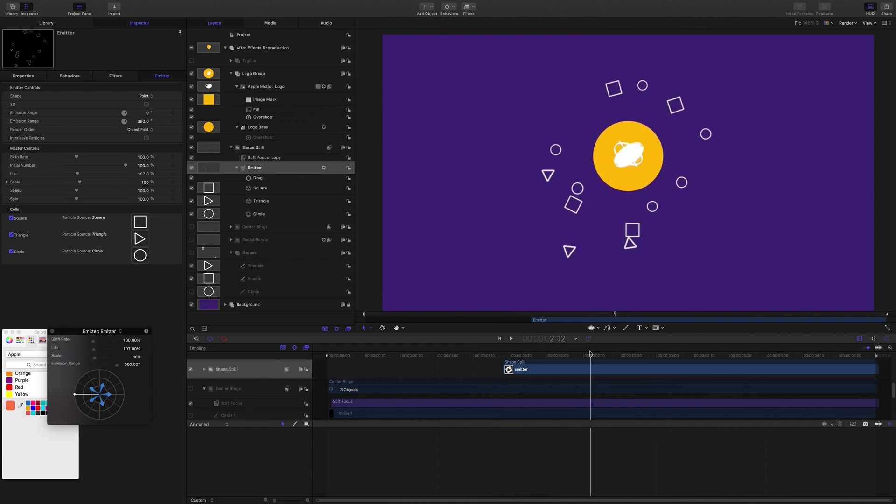
{"action": "left_click", "coordinate": [499, 340]}
{"action": "left_click_drag", "start_coordinate": [500, 345], "coordinate": [571, 345]}
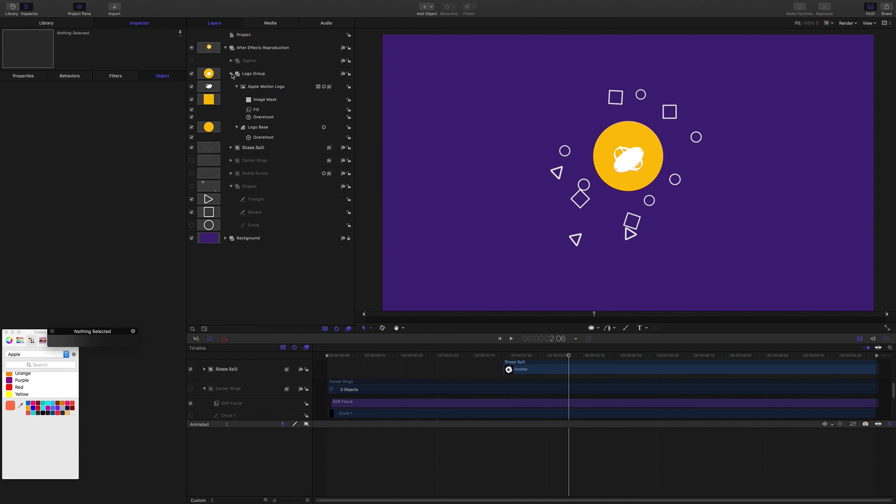
Collapse Logo Group, turn on the Tagline layer and move to about 3:02
{"action": "left_click", "coordinate": [232, 74]}
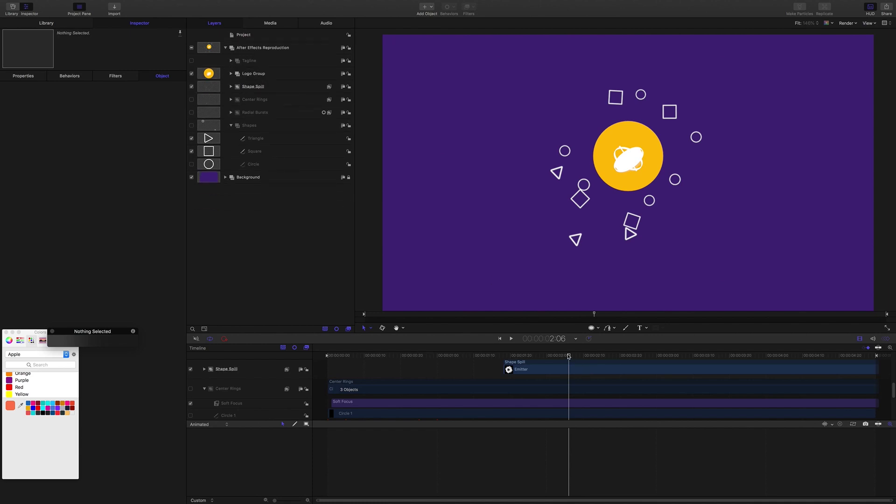
{"action": "left_click_drag", "start_coordinate": [569, 357], "coordinate": [686, 359]}
{"action": "left_click", "coordinate": [191, 60]}
{"action": "left_click_drag", "start_coordinate": [687, 357], "coordinate": [806, 358]}
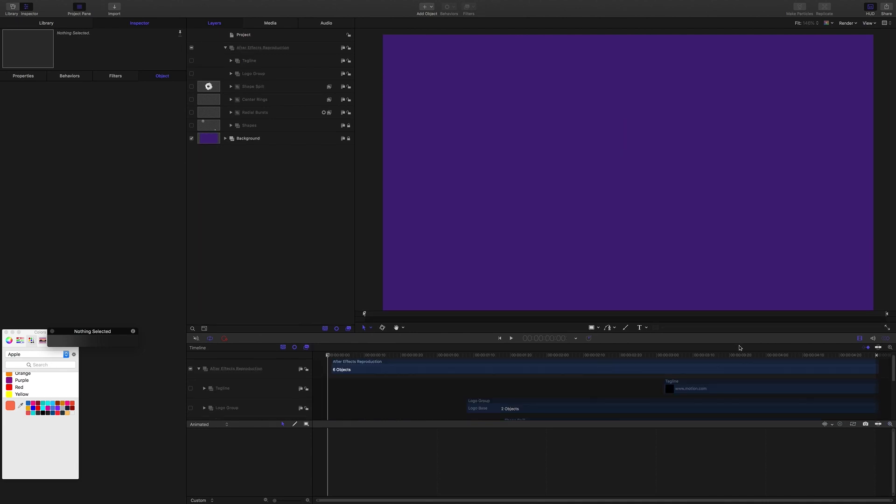
Create a centre-aligned 'sequenceovershoot' text layer at size 70
{"action": "left_click", "coordinate": [614, 156]}
{"action": "type", "text": "sequenceovershoot"}
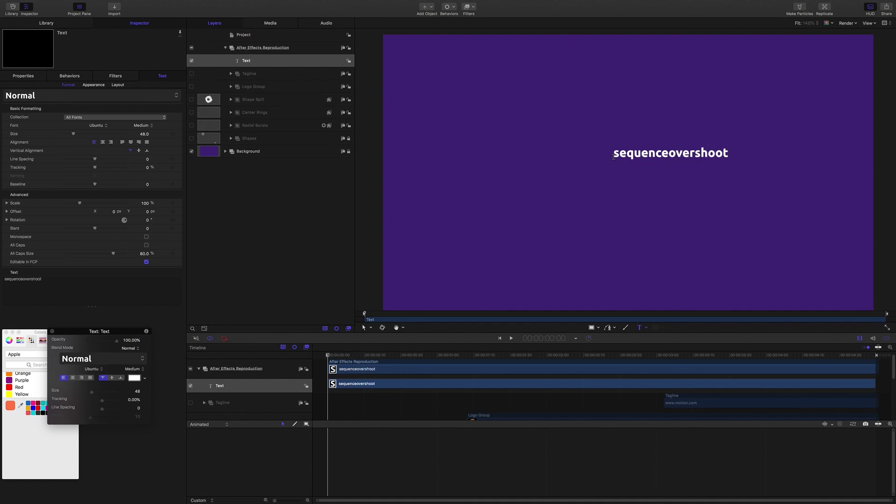
{"action": "key", "text": "Escape"}
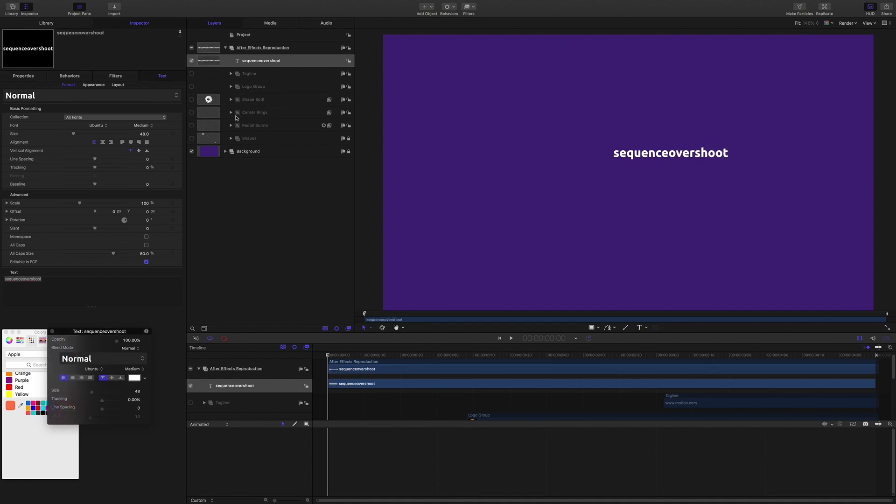
{"action": "left_click", "coordinate": [104, 143]}
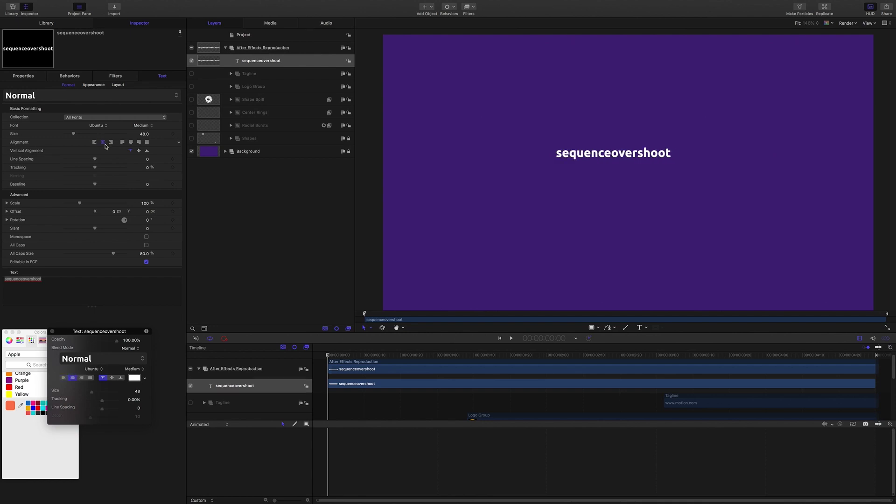
{"action": "left_click", "coordinate": [145, 135]}
{"action": "type", "text": "70"}
{"action": "key", "text": "Return"}
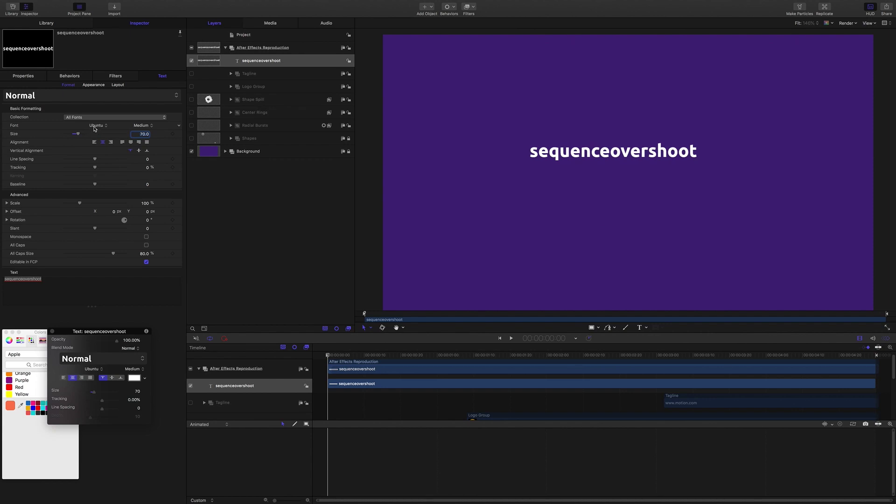
Reset the text's Position so it sits centred at 0,0
{"action": "left_click", "coordinate": [23, 76]}
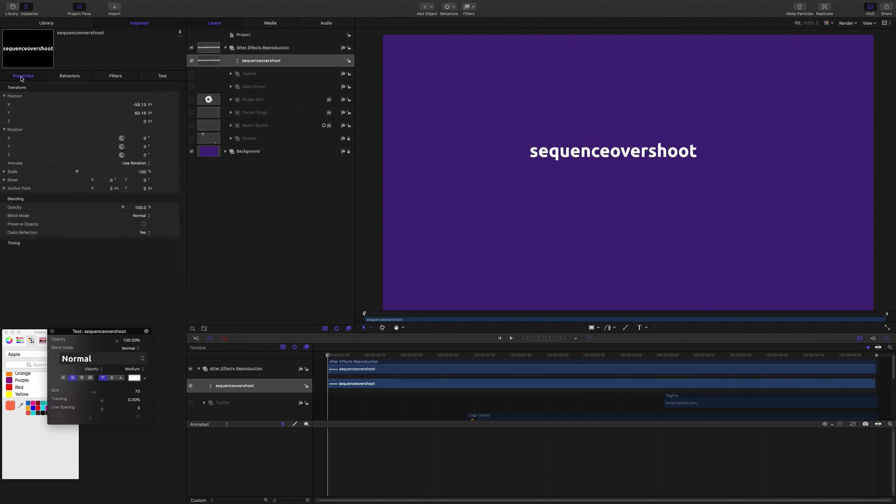
{"action": "left_click", "coordinate": [180, 97]}
{"action": "left_click", "coordinate": [192, 100]}
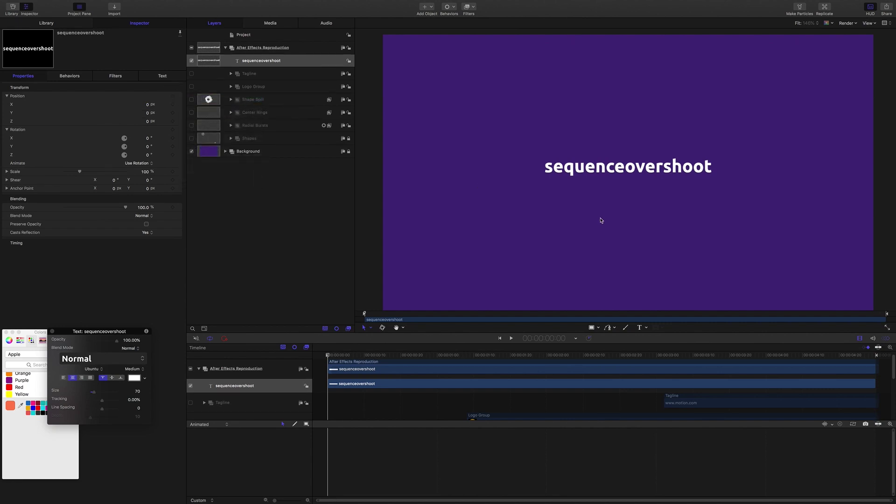
Apply a Sequence Text behavior to sequenceovershoot and trim it to end at 1 second
{"action": "left_click", "coordinate": [455, 9]}
{"action": "mouse_move", "coordinate": [455, 81]}
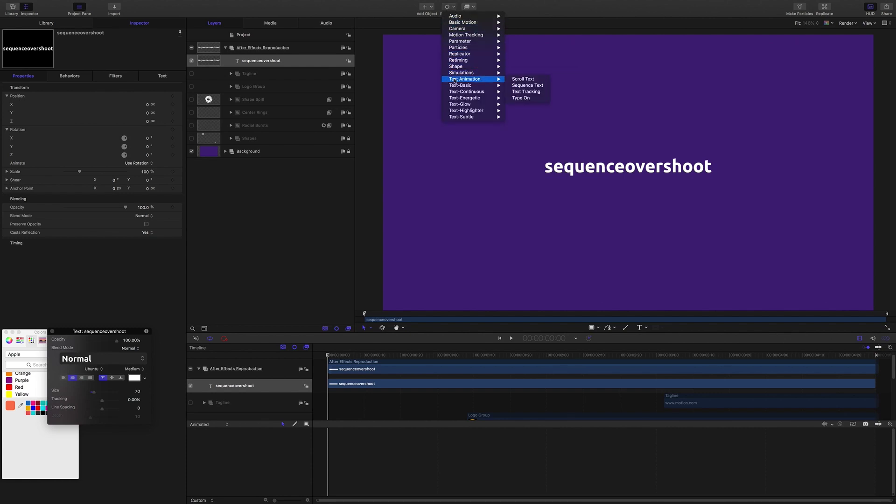
{"action": "left_click", "coordinate": [508, 276]}
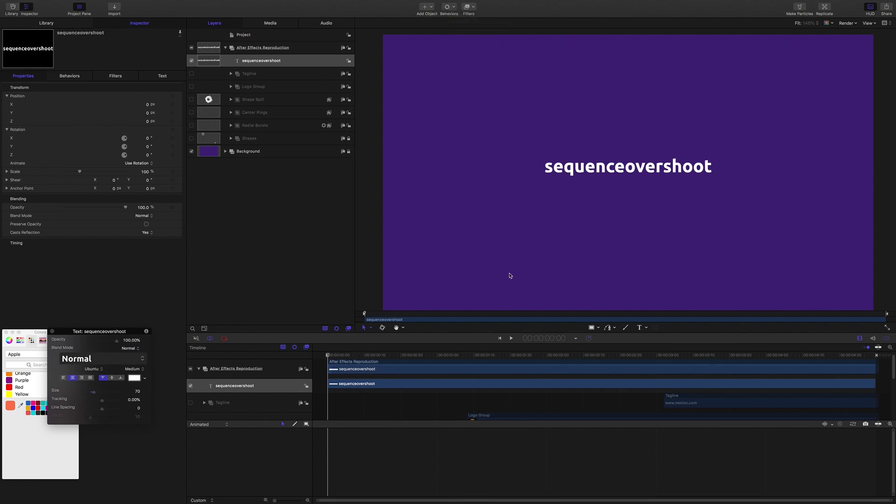
{"action": "left_click", "coordinate": [557, 338]}
{"action": "type", "text": "1"}
{"action": "key", "text": "Return"}
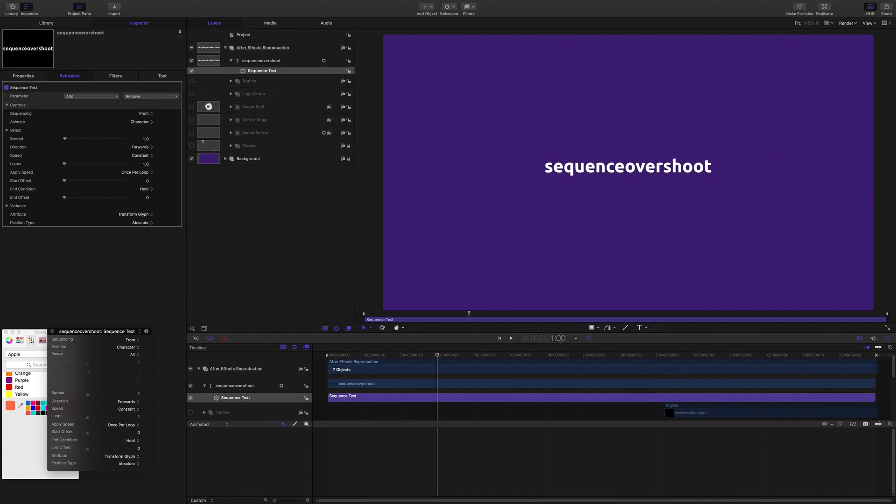
{"action": "key", "text": "o"}
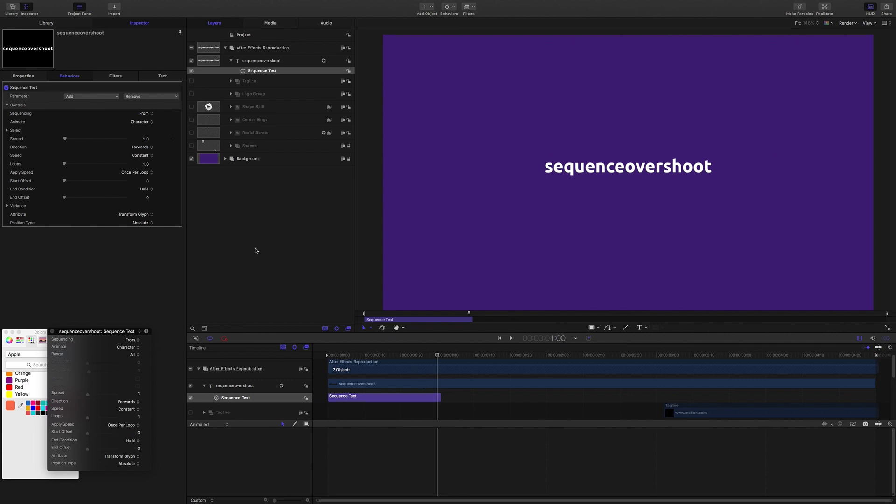
Animate Position in the sequence with an Overshoot on Position Y, sequencing From Keyframes
{"action": "left_click", "coordinate": [83, 98]}
{"action": "left_click", "coordinate": [134, 105]}
{"action": "left_click", "coordinate": [7, 105]}
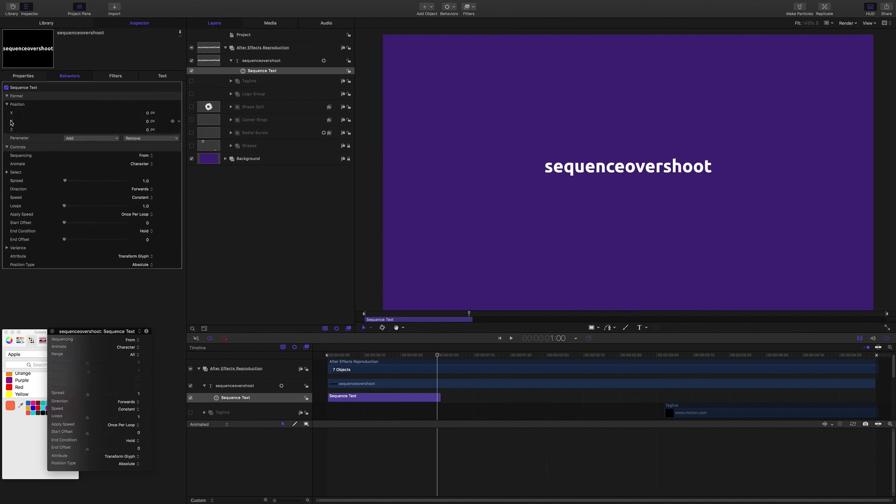
{"action": "left_click", "coordinate": [179, 123]}
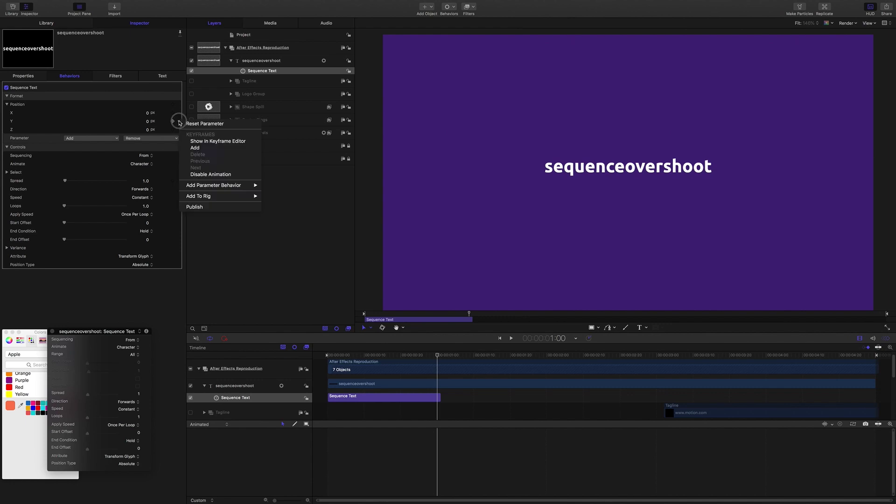
{"action": "mouse_move", "coordinate": [196, 187]}
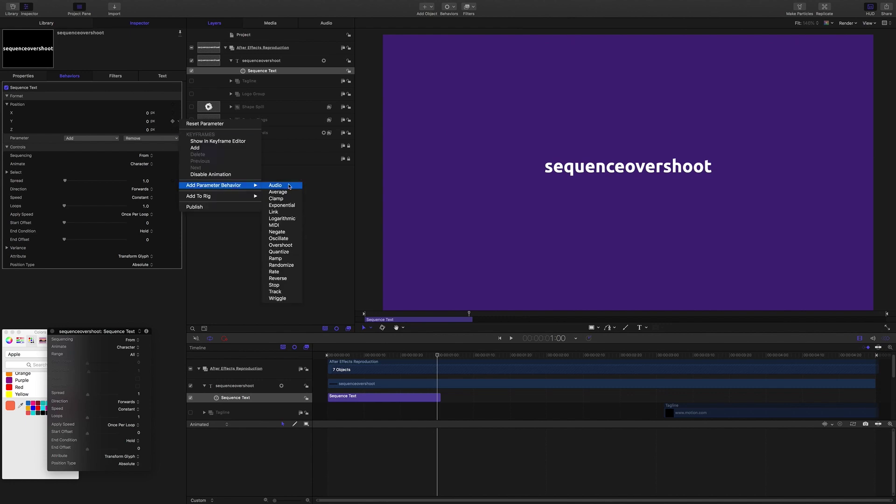
{"action": "left_click", "coordinate": [283, 244]}
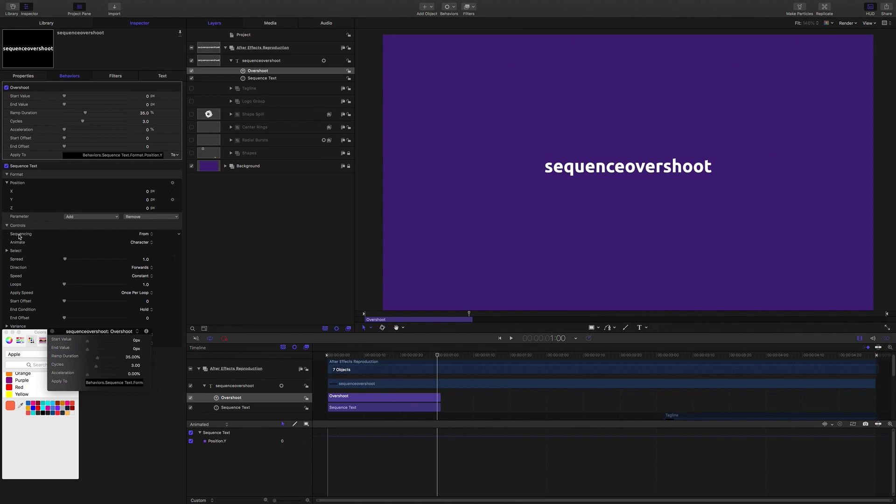
{"action": "left_click", "coordinate": [145, 235]}
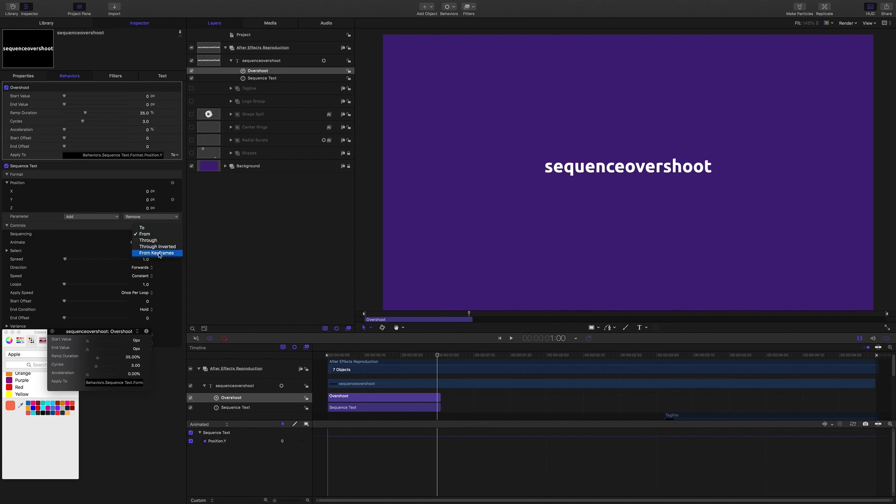
{"action": "left_click", "coordinate": [160, 255]}
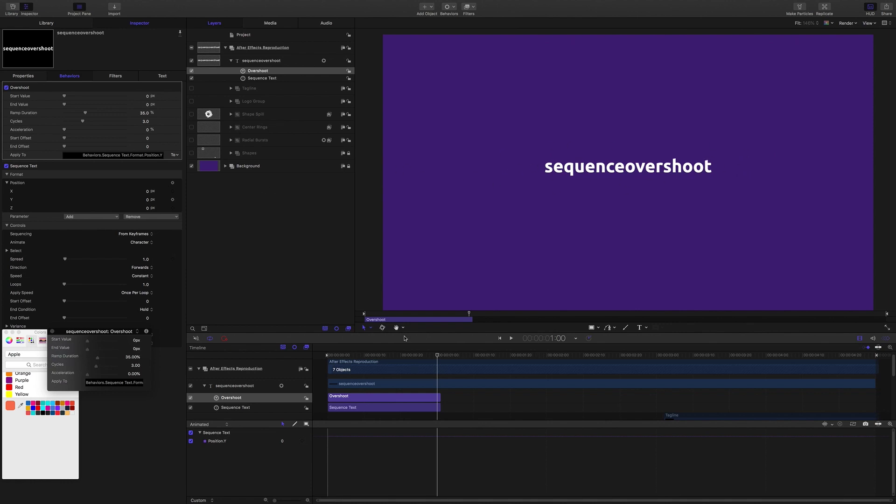
Set the Position Y Overshoot to Start Value -200, Ramp Duration 25 and 1 cycle
{"action": "key", "text": "Home"}
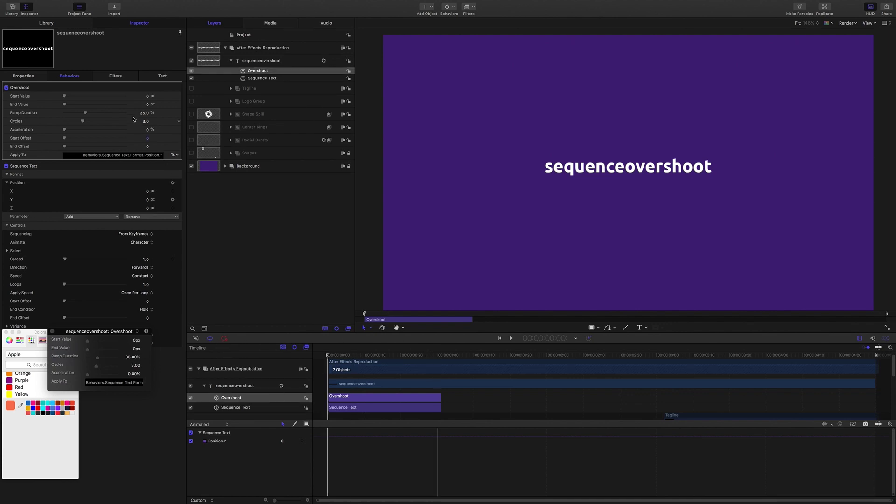
{"action": "left_click", "coordinate": [148, 98]}
{"action": "type", "text": "-200"}
{"action": "key", "text": "Return"}
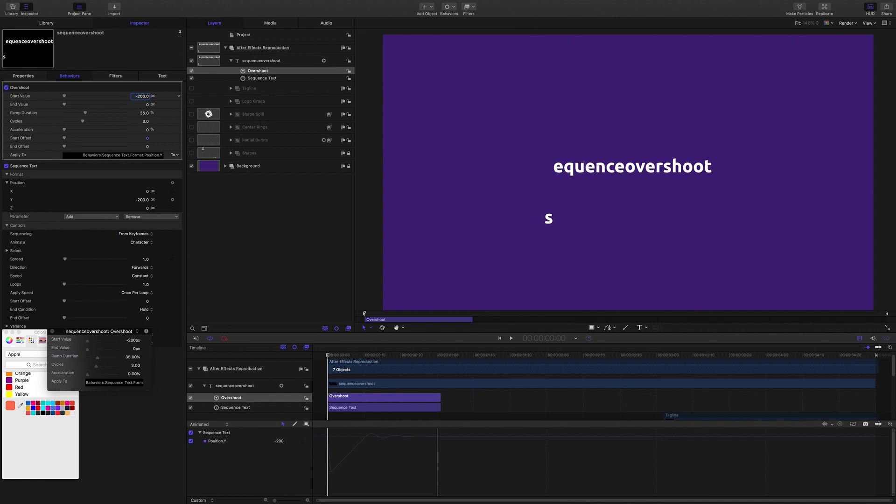
{"action": "left_click", "coordinate": [143, 113]}
{"action": "type", "text": "25"}
{"action": "key", "text": "Return"}
{"action": "key", "text": "Tab"}
{"action": "type", "text": "1"}
{"action": "key", "text": "Return"}
Set the Sequence Text spread to 8 and scrub to preview the letters dropping in
{"action": "left_click", "coordinate": [146, 260]}
{"action": "type", "text": "8"}
{"action": "key", "text": "Return"}
{"action": "left_click_drag", "start_coordinate": [328, 357], "coordinate": [352, 354]}
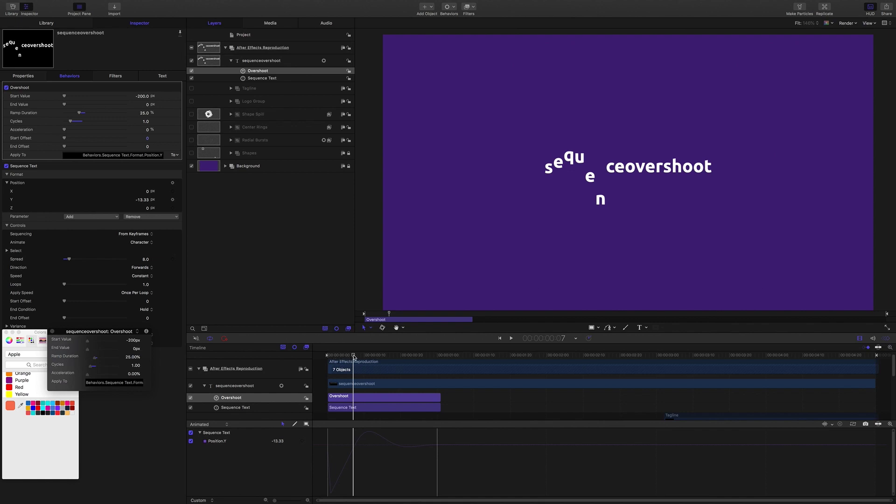
{"action": "left_click_drag", "start_coordinate": [354, 358], "coordinate": [327, 357]}
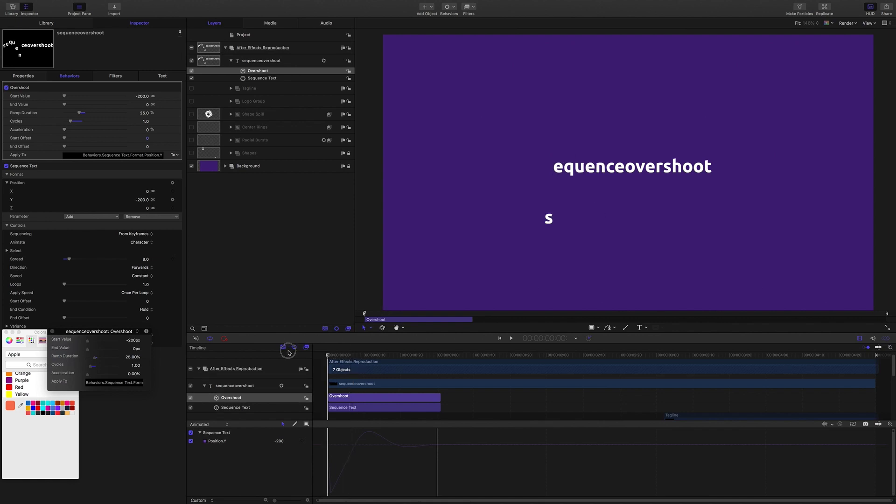
Add Opacity to the sequence, keyframed at 0% on the first frame and 100% one frame later
{"action": "left_click", "coordinate": [81, 218]}
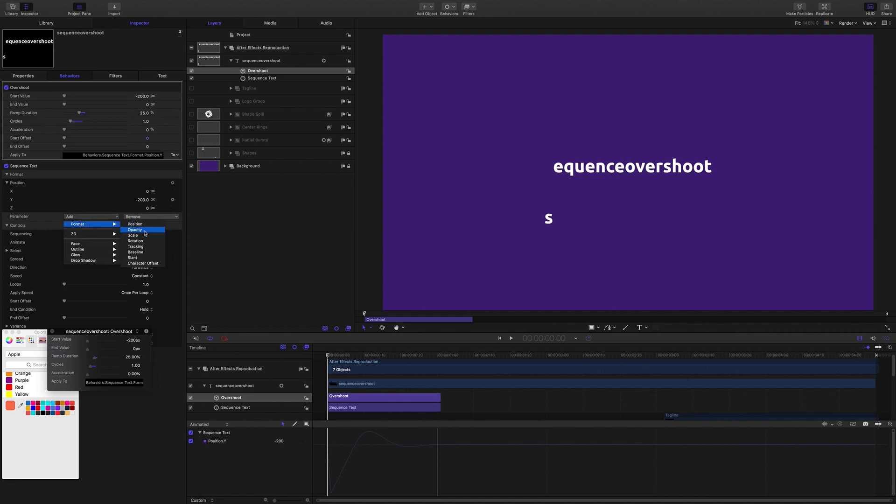
{"action": "left_click", "coordinate": [144, 234]}
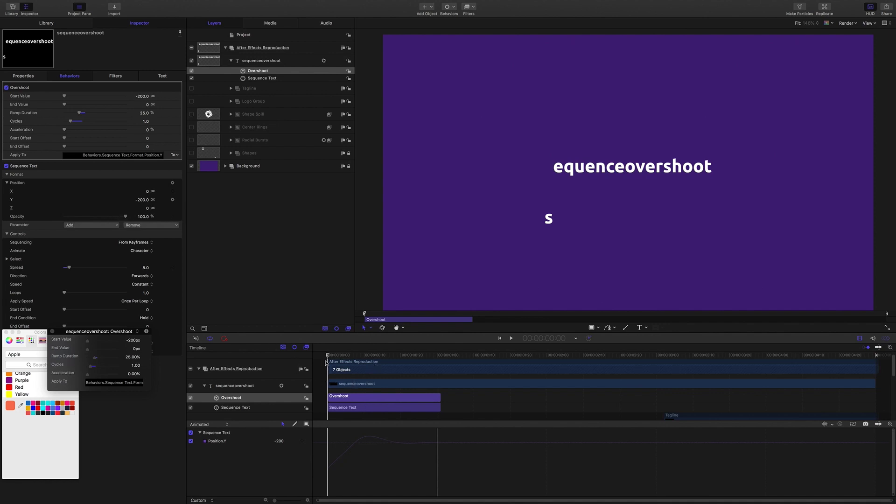
{"action": "left_click", "coordinate": [50, 211]}
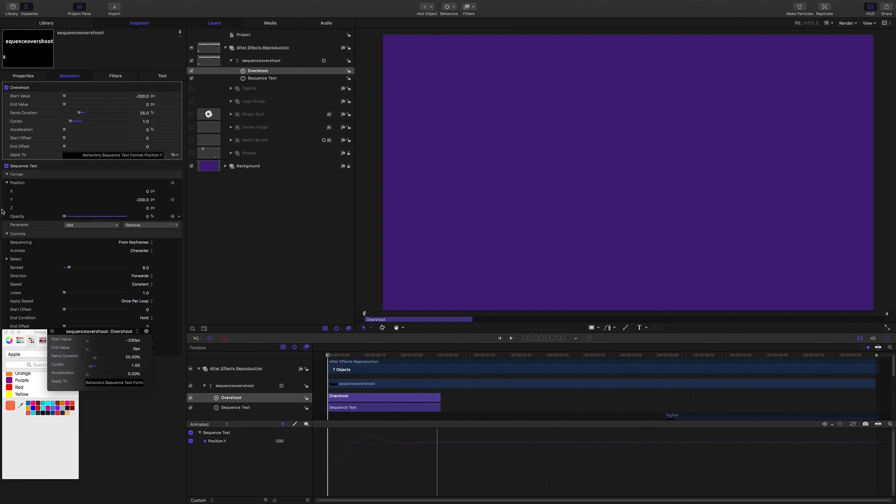
{"action": "left_click", "coordinate": [171, 217]}
{"action": "left_click_drag", "start_coordinate": [328, 356], "coordinate": [331, 357]}
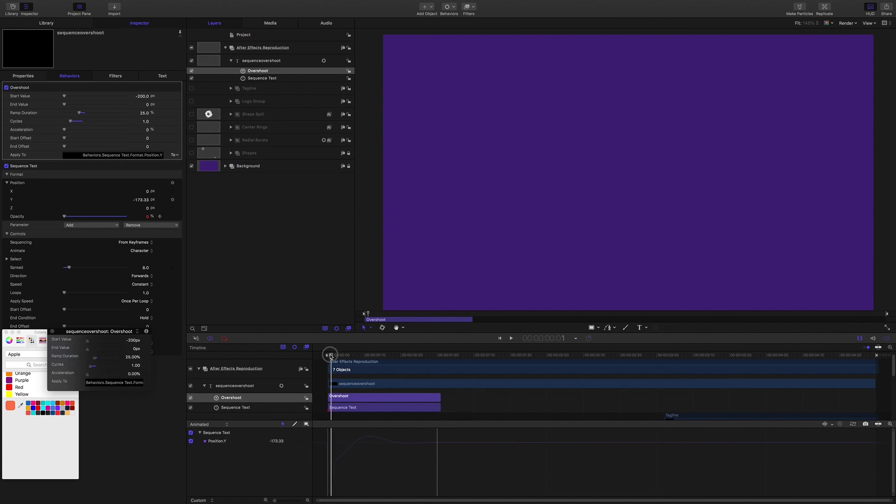
{"action": "left_click", "coordinate": [147, 217]}
{"action": "type", "text": "100"}
{"action": "key", "text": "Return"}
Preview the letters fading in by scrubbing and playing from the start
{"action": "left_click_drag", "start_coordinate": [331, 358], "coordinate": [438, 368]}
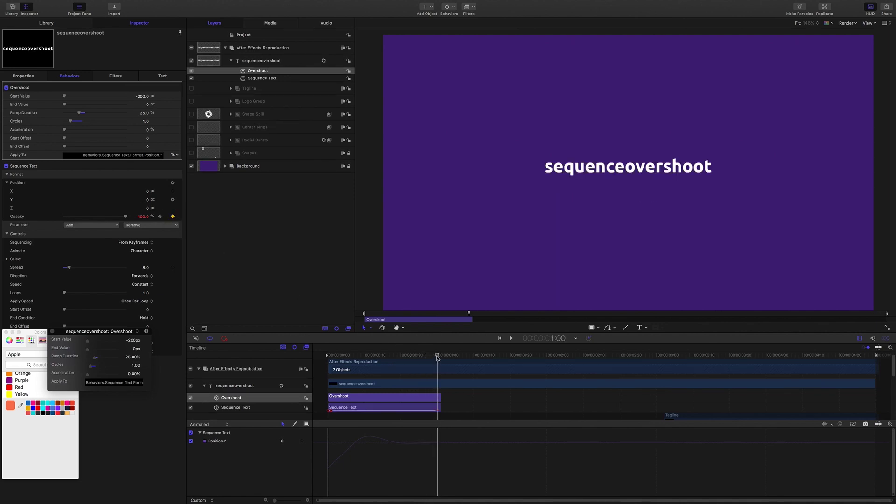
{"action": "left_click_drag", "start_coordinate": [437, 358], "coordinate": [321, 342]}
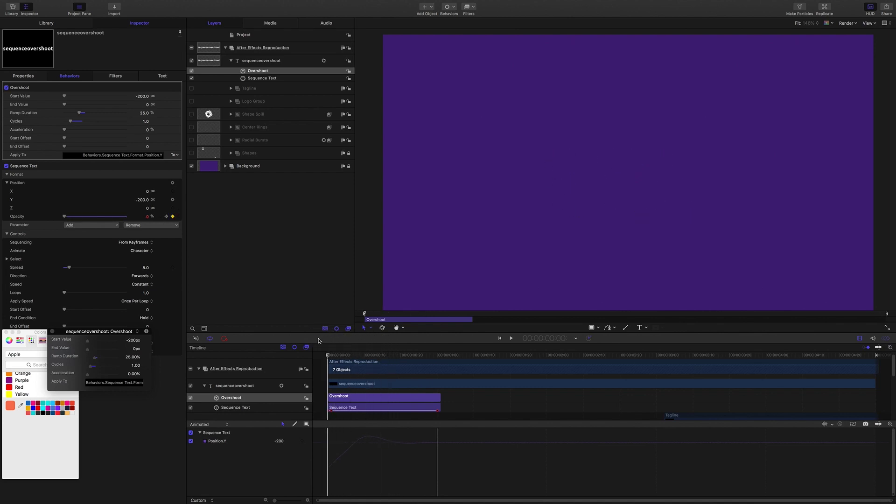
{"action": "key", "text": "space"}
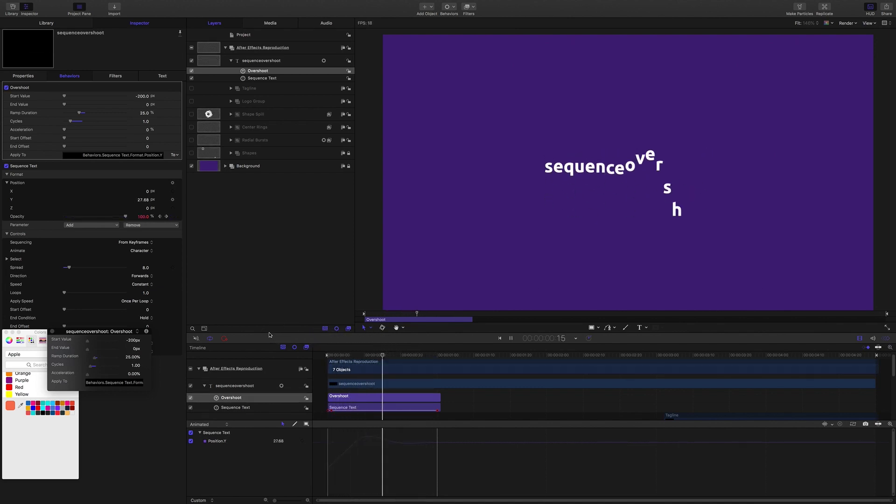
{"action": "key", "text": "space"}
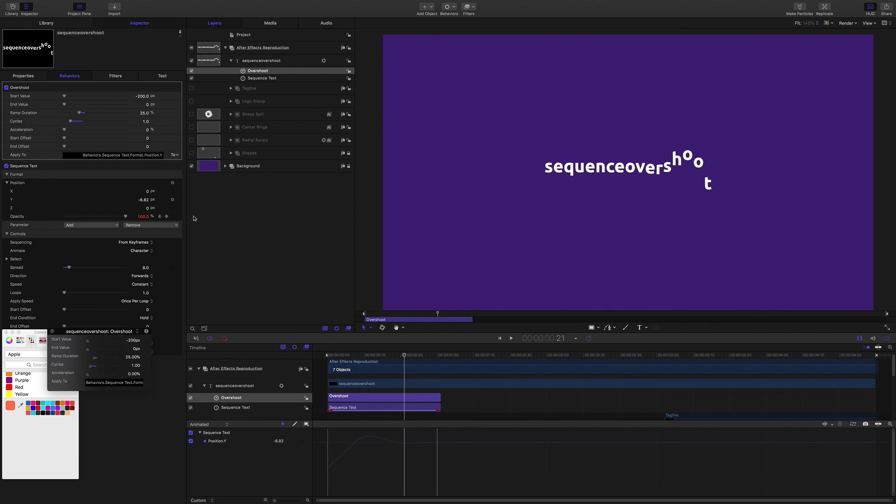
{"action": "left_click_drag", "start_coordinate": [404, 355], "coordinate": [371, 353]}
Replace Opacity with Scale in the Sequence Text's animated parameters
{"action": "left_click", "coordinate": [159, 228]}
{"action": "mouse_move", "coordinate": [161, 233]}
{"action": "left_click", "coordinate": [193, 239]}
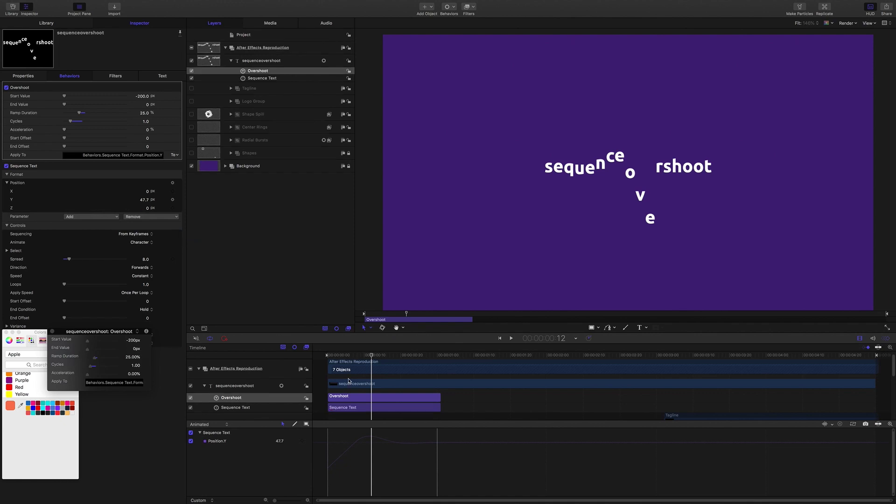
{"action": "left_click", "coordinate": [99, 218]}
{"action": "mouse_move", "coordinate": [100, 225]}
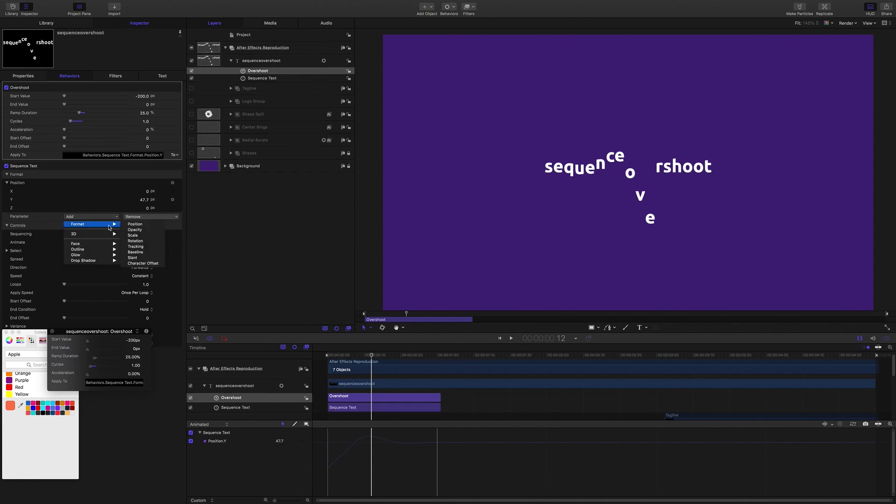
{"action": "left_click", "coordinate": [140, 234]}
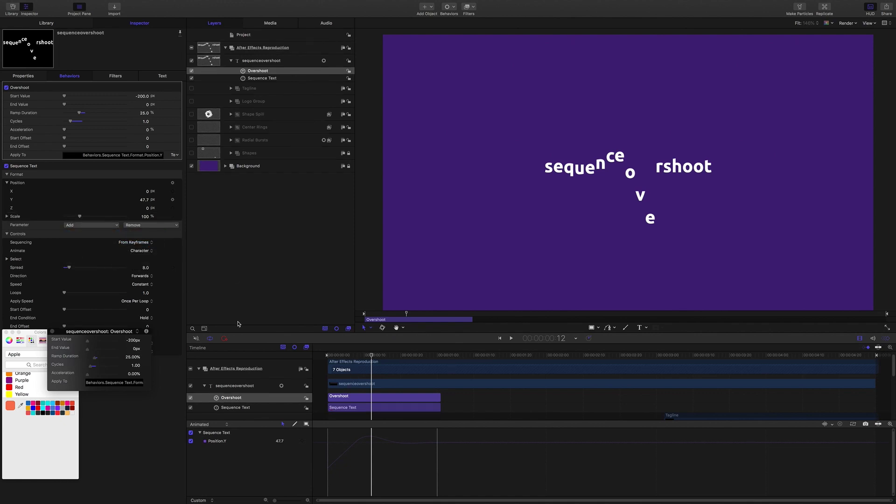
Keyframe Scale at 0% on the first frame and 100% at the one-second mark
{"action": "left_click_drag", "start_coordinate": [372, 357], "coordinate": [221, 355]}
{"action": "left_click", "coordinate": [144, 217]}
{"action": "type", "text": "0"}
{"action": "key", "text": "Return"}
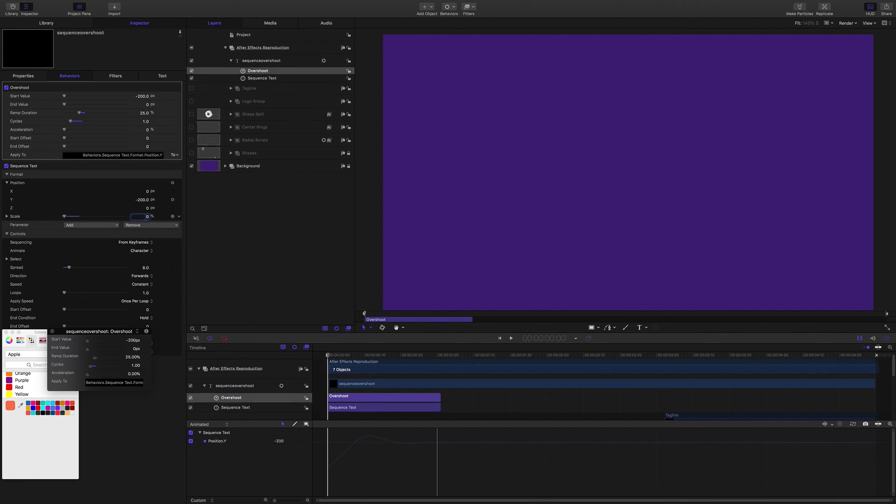
{"action": "left_click", "coordinate": [173, 216]}
{"action": "left_click_drag", "start_coordinate": [327, 356], "coordinate": [438, 367]}
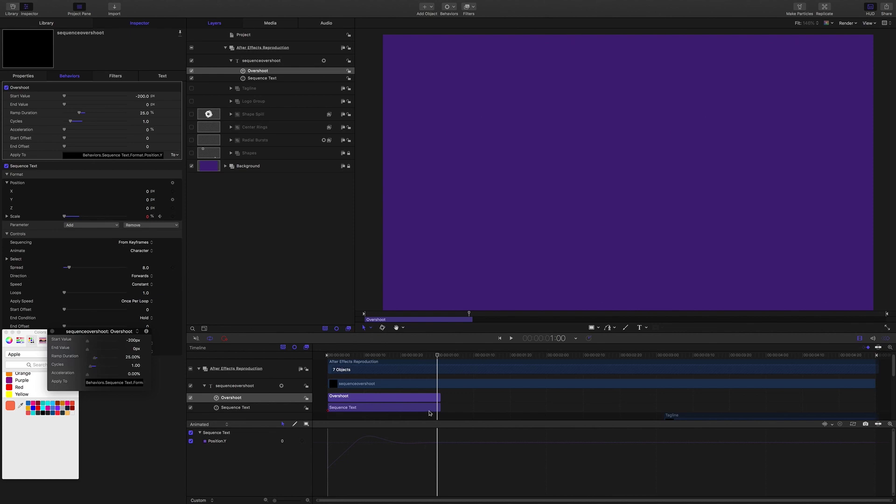
{"action": "left_click", "coordinate": [148, 217]}
{"action": "type", "text": "100"}
{"action": "key", "text": "Return"}
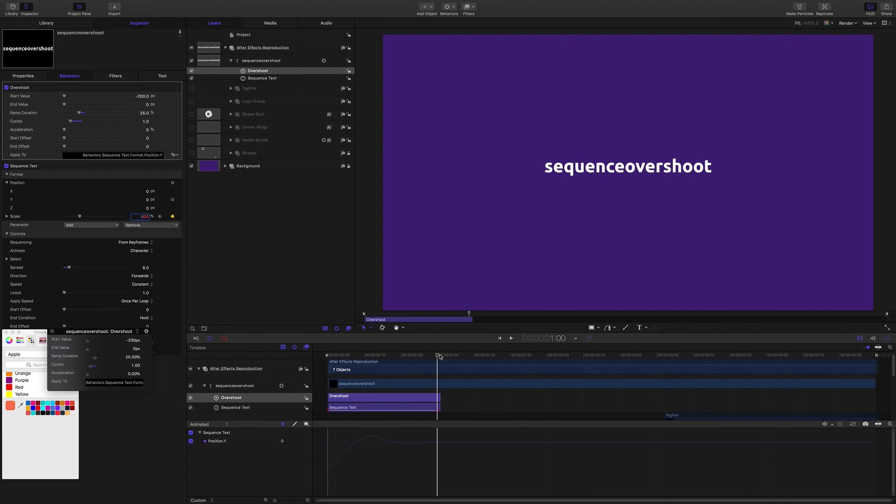
Play the scale-in animation from the start to preview the growing letters
{"action": "left_click_drag", "start_coordinate": [439, 355], "coordinate": [328, 355]}
{"action": "key", "text": "space"}
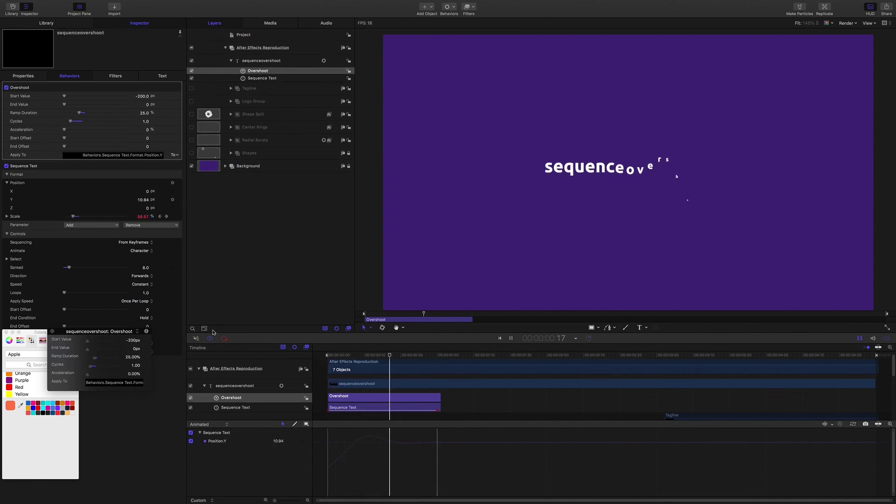
{"action": "key", "text": "Home"}
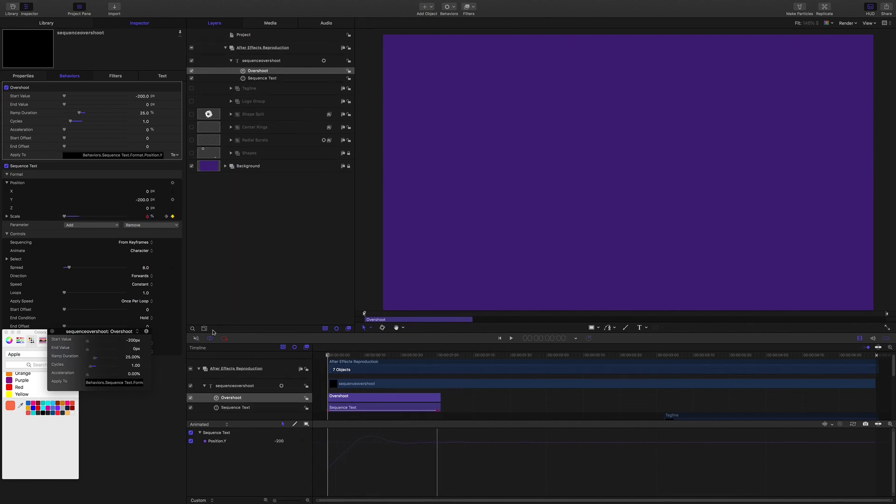
{"action": "key", "text": "space"}
{"action": "key", "text": "Home"}
{"action": "key", "text": "space"}
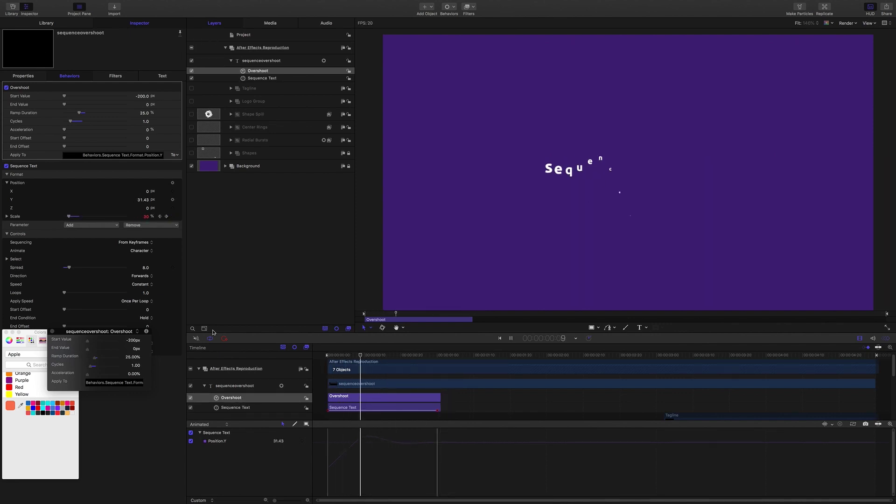
{"action": "key", "text": "space"}
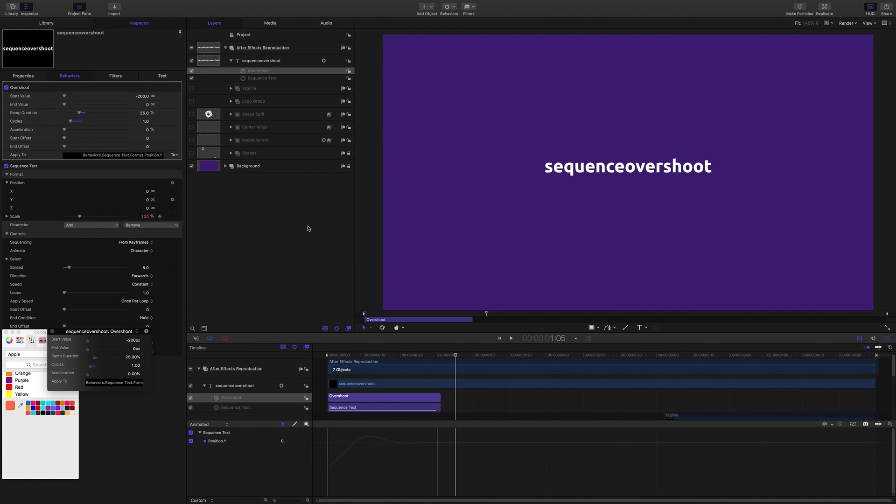
Turn off the sequenceovershoot layer's visibility and play the logo animation from the start
{"action": "left_click", "coordinate": [192, 61]}
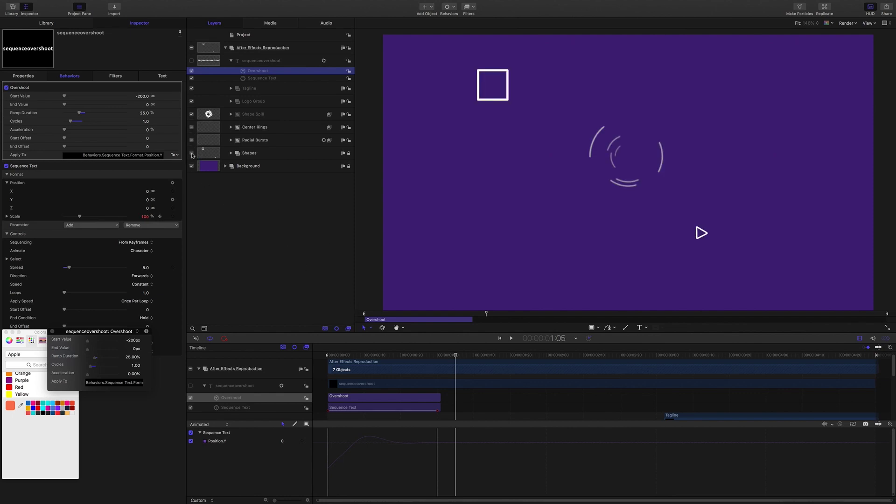
{"action": "left_click", "coordinate": [198, 337]}
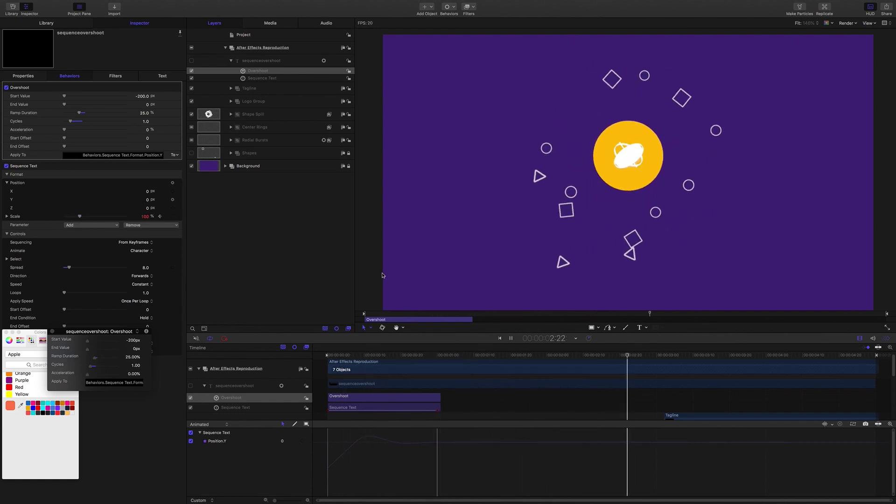
{"action": "key", "text": "space"}
{"action": "key", "text": "Home"}
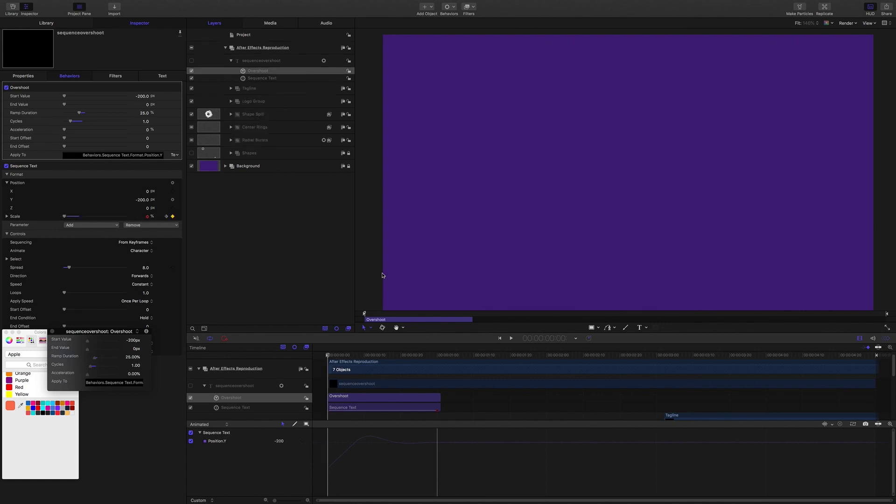